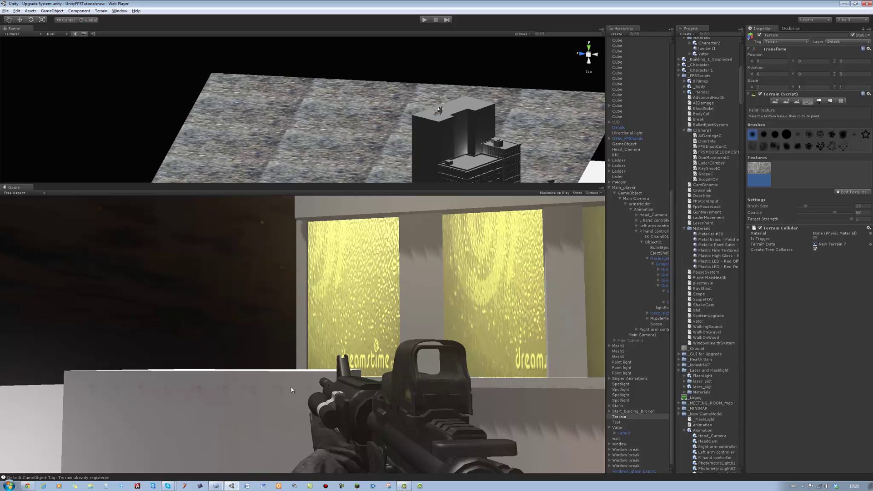
# Orbit the scene and check the lights, focusing the view on Point light3
pyautogui.press('alt')
pyautogui.scroll(2, 410, 111)
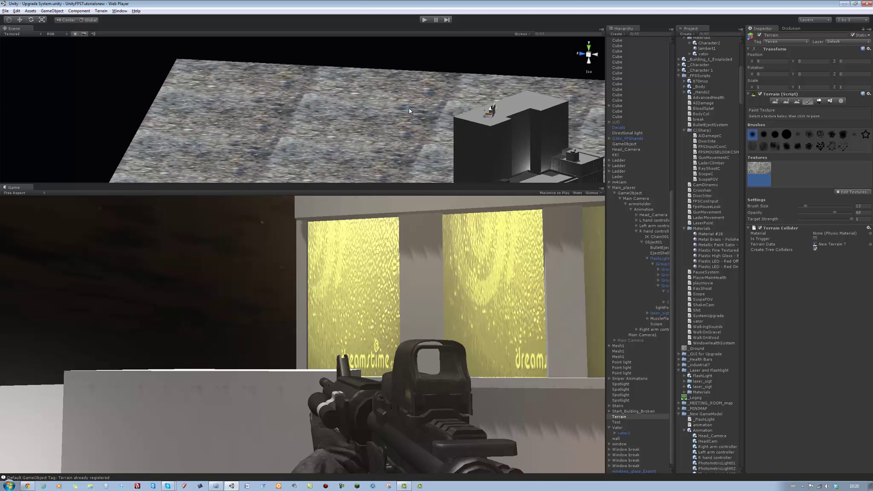
pyautogui.moveTo(409, 110)
pyautogui.keyDown('alt'); pyautogui.mouseDown()
pyautogui.moveTo(561, 108)
pyautogui.moveTo(394, 122)
pyautogui.moveTo(514, 109)
pyautogui.mouseUp(); pyautogui.keyUp('alt')
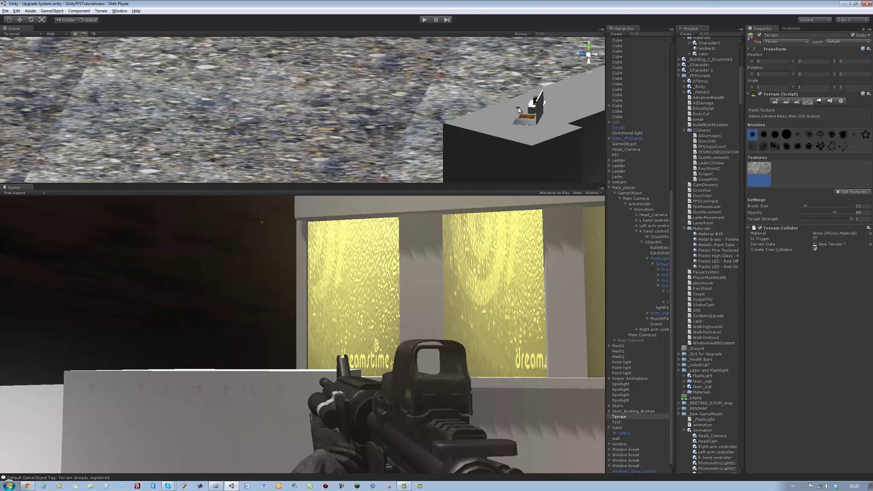
pyautogui.click(519, 107)
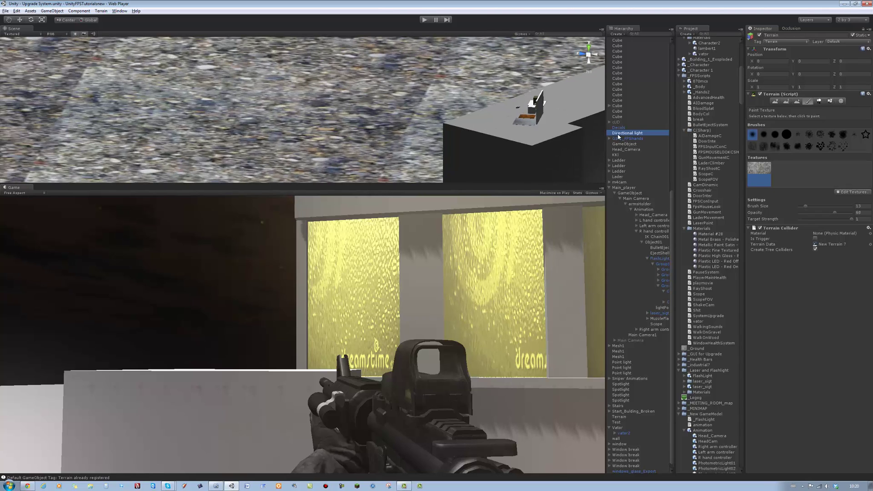
pyautogui.click(519, 109)
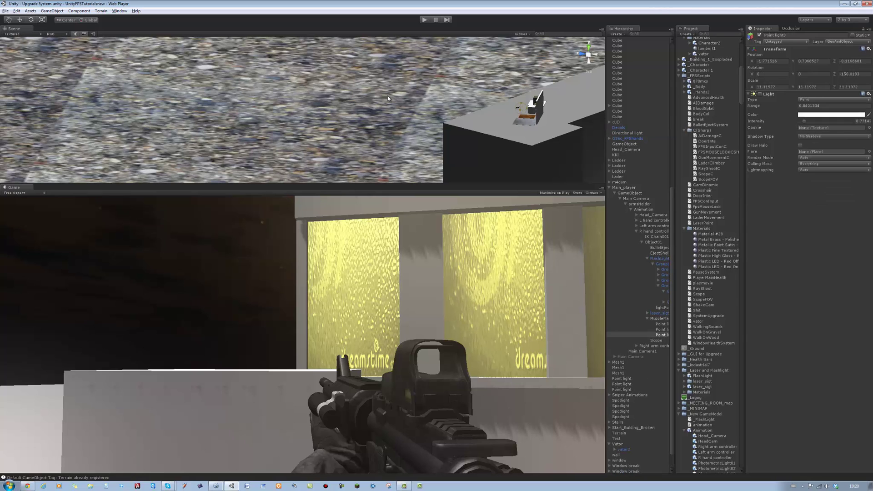
pyautogui.press('f')
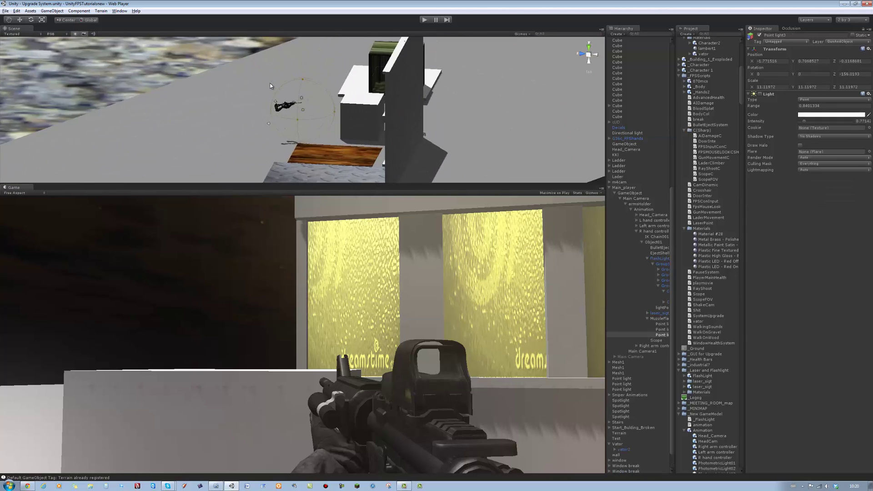
# Inspect the gun's FlashLight and laser_sigt laser sight from several angles
pyautogui.moveTo(220, 105)
pyautogui.keyDown('alt'); pyautogui.mouseDown()
pyautogui.moveTo(422, 83)
pyautogui.moveTo(370, 92)
pyautogui.mouseUp(); pyautogui.keyUp('alt')
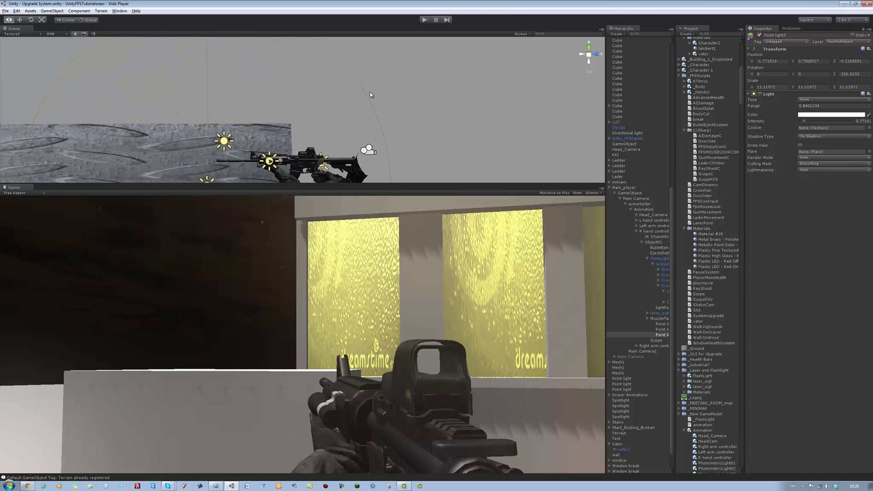
pyautogui.click(279, 123)
pyautogui.click(272, 160)
pyautogui.press('f')
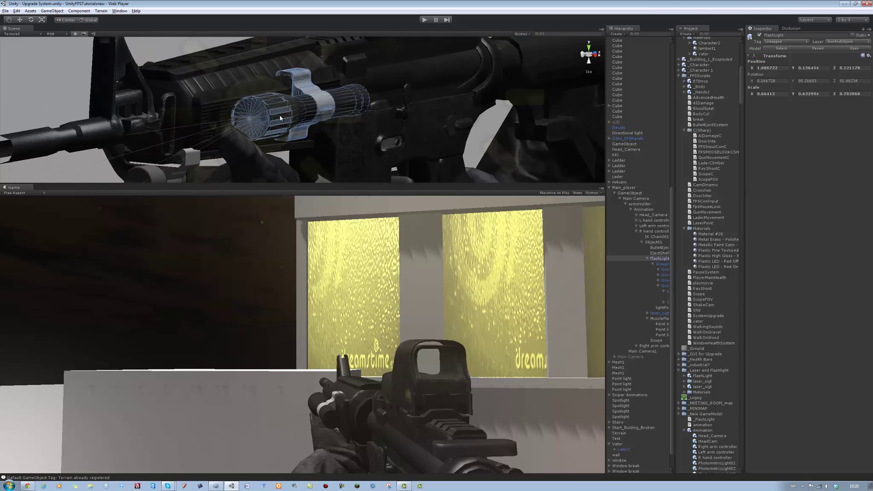
pyautogui.click(99, 162)
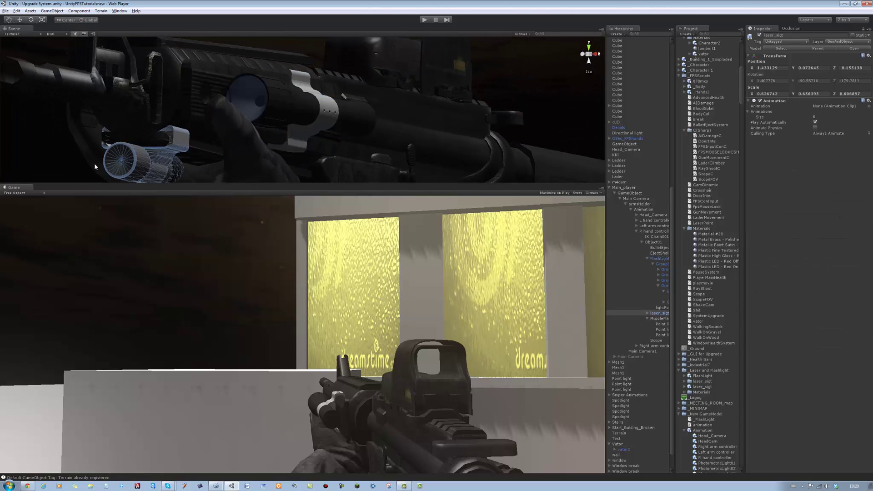
pyautogui.press('f')
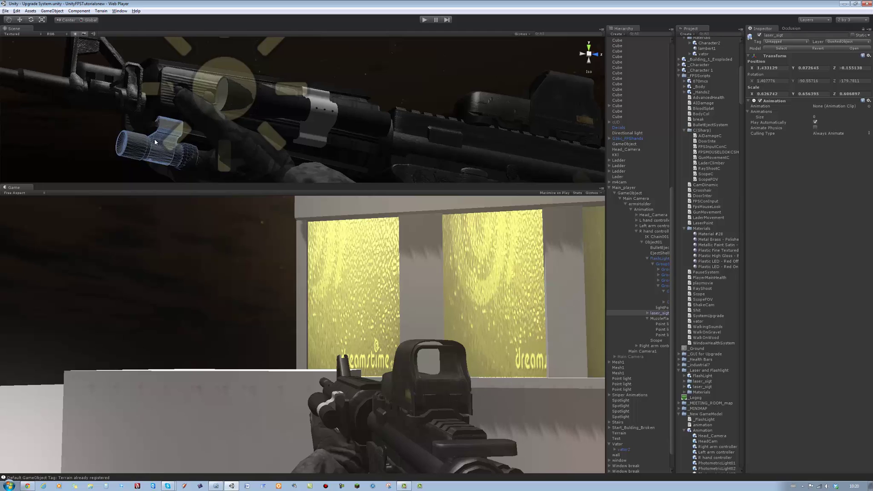
pyautogui.scroll(-3, 155, 139)
pyautogui.scroll(-3, 269, 135)
pyautogui.scroll(-3, 148, 171)
pyautogui.scroll(-2, 260, 145)
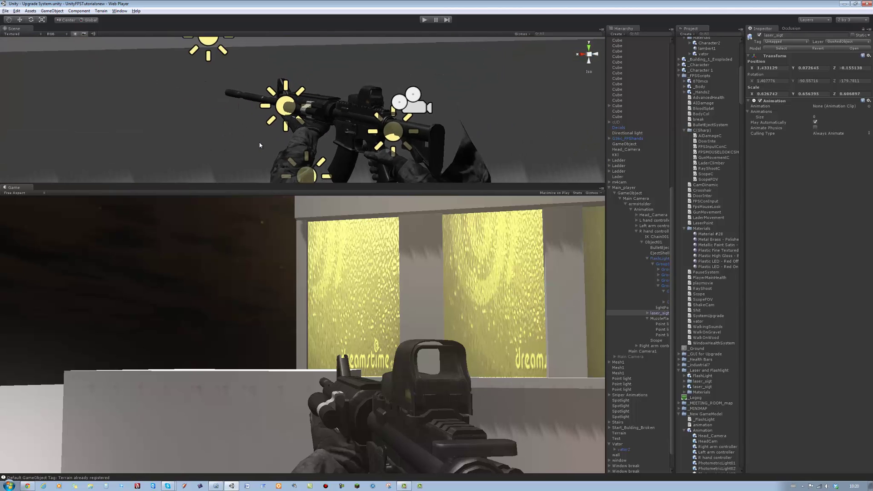
pyautogui.moveTo(259, 145)
pyautogui.keyDown('alt'); pyautogui.mouseDown()
pyautogui.moveTo(285, 123)
pyautogui.moveTo(249, 124)
pyautogui.mouseUp(); pyautogui.keyUp('alt')
pyautogui.moveTo(191, 121)
pyautogui.keyDown('alt'); pyautogui.mouseDown()
pyautogui.moveTo(294, 123)
pyautogui.moveTo(339, 143)
pyautogui.mouseUp(); pyautogui.keyUp('alt')
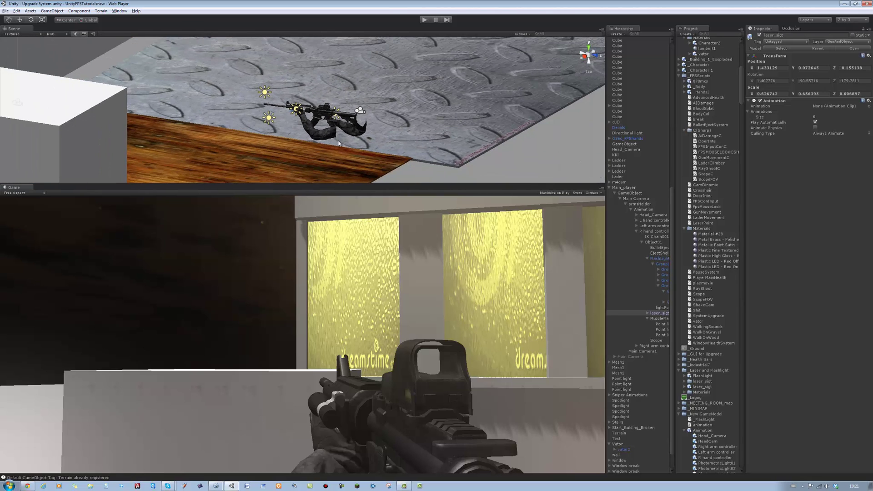
pyautogui.press('alt')
pyautogui.scroll(-3, 235, 117)
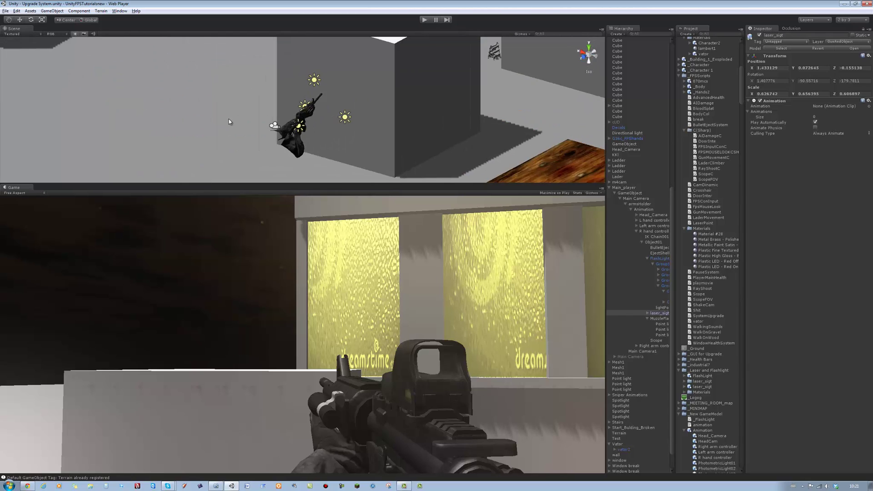
pyautogui.scroll(-3, 236, 117)
pyautogui.scroll(-3, 236, 116)
# Delete the dark vator2 cube near the elevator area
pyautogui.keyDown('alt'); pyautogui.moveTo(235, 116); pyautogui.dragTo(235, 94); pyautogui.keyUp('alt')
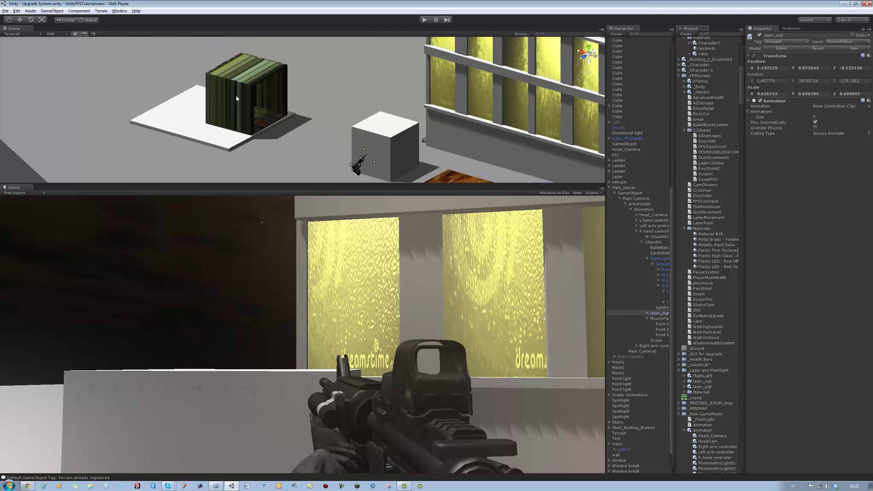
pyautogui.click(248, 100)
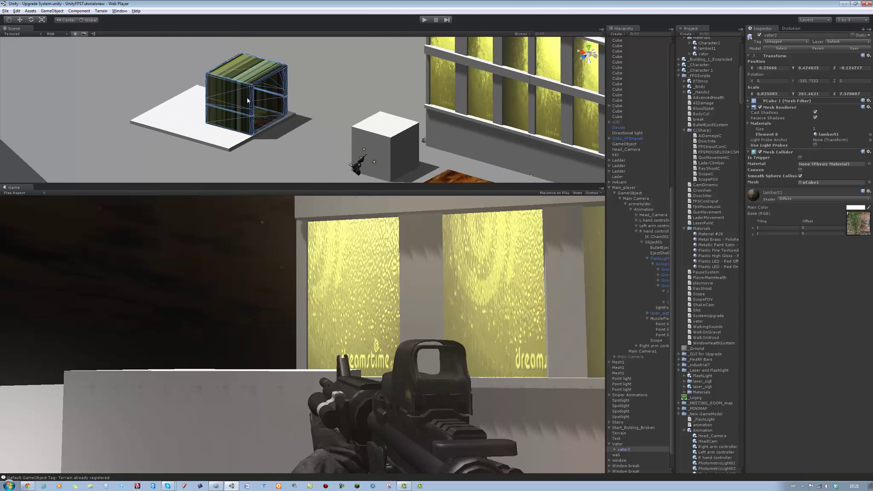
pyautogui.press('Delete')
pyautogui.scroll(2, 228, 114)
# Frame the white Vator plate and delete it
pyautogui.click(227, 114)
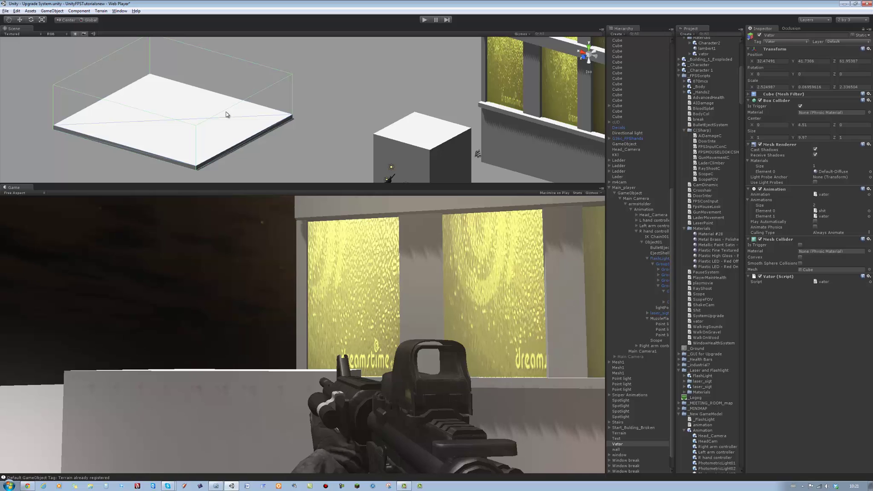
pyautogui.press('f')
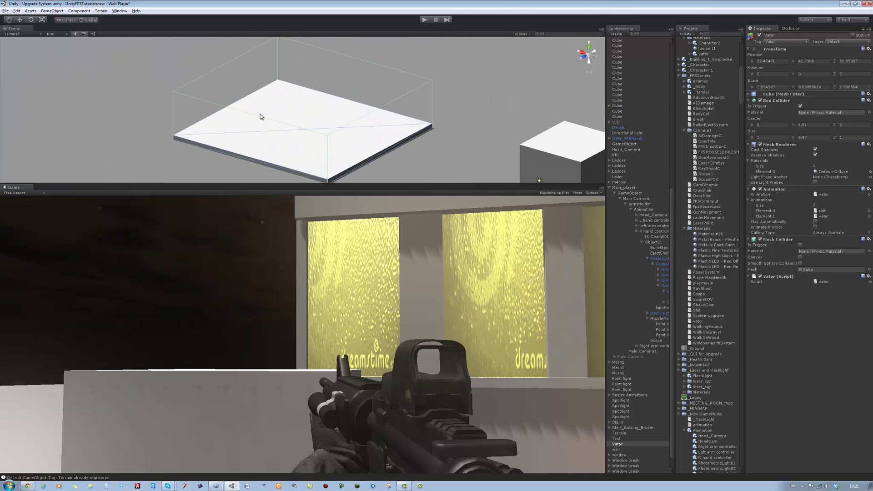
pyautogui.scroll(-2, 260, 117)
pyautogui.scroll(1, 260, 117)
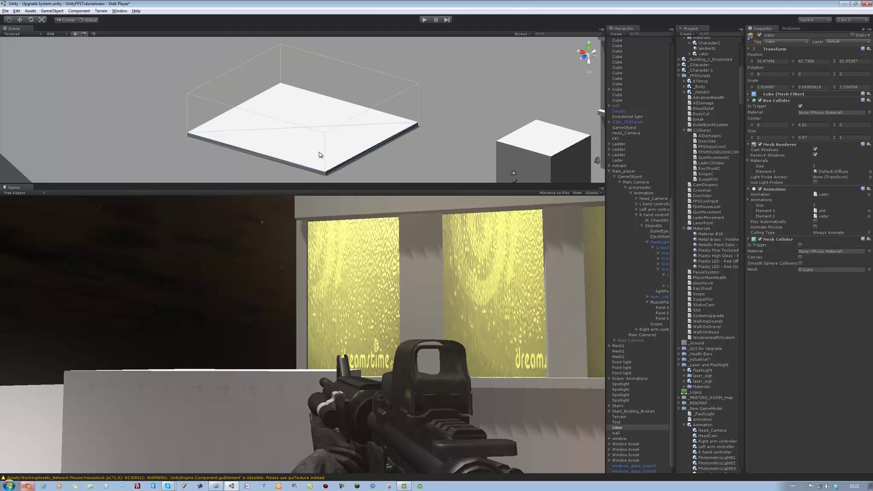
pyautogui.press('Delete')
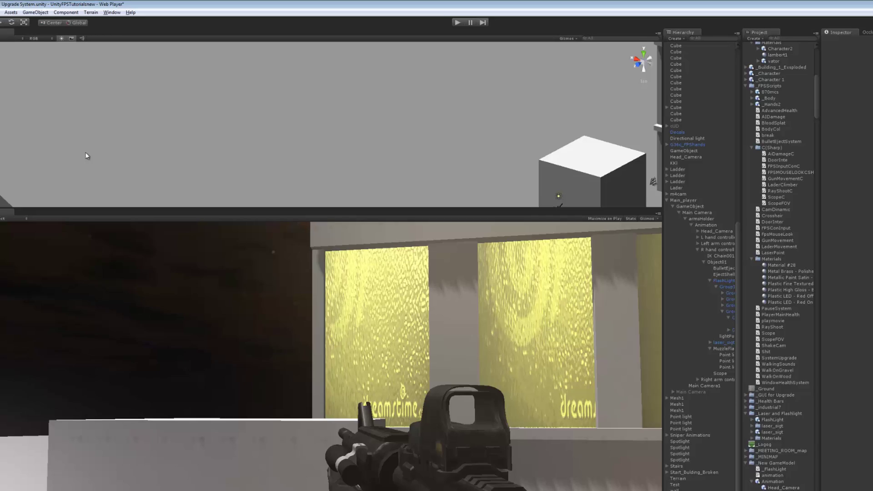
# Create a cube, flatten it, stretch it wide along X and lower it along Y
pyautogui.click(66, 12)
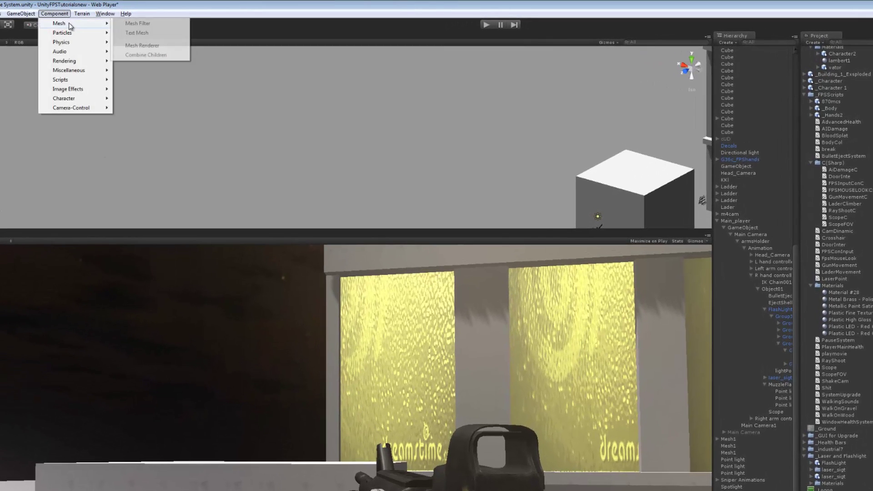
pyautogui.moveTo(33, 33)
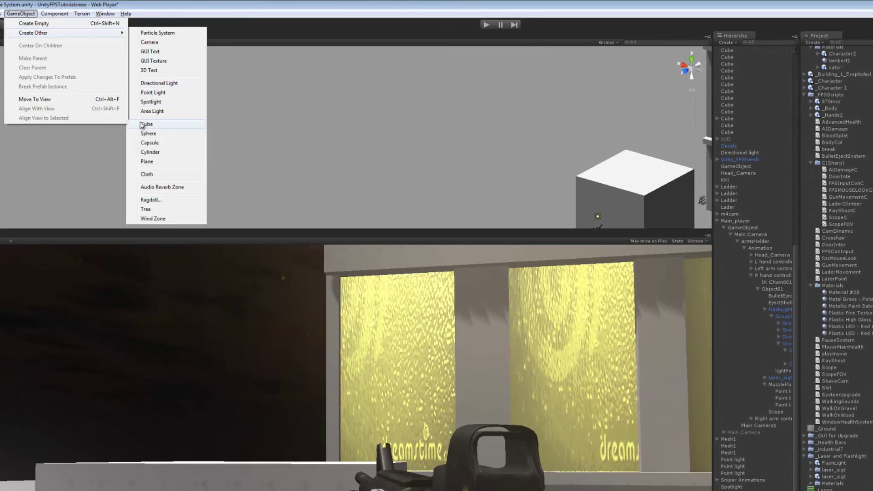
pyautogui.click(142, 125)
pyautogui.press('f')
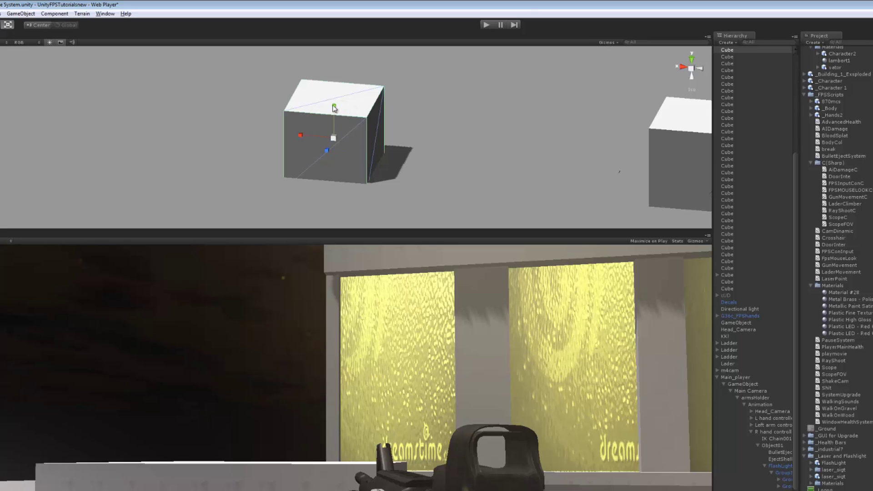
pyautogui.moveTo(334, 106); pyautogui.dragTo(333, 141)
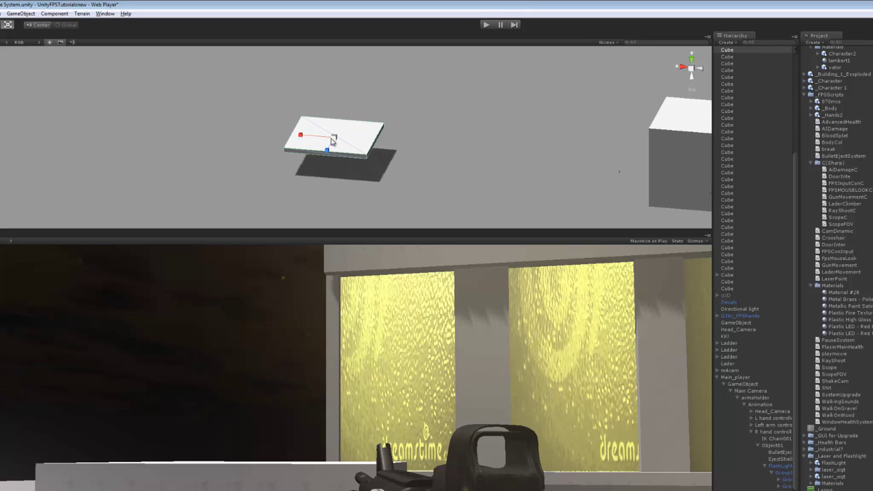
pyautogui.press('w')
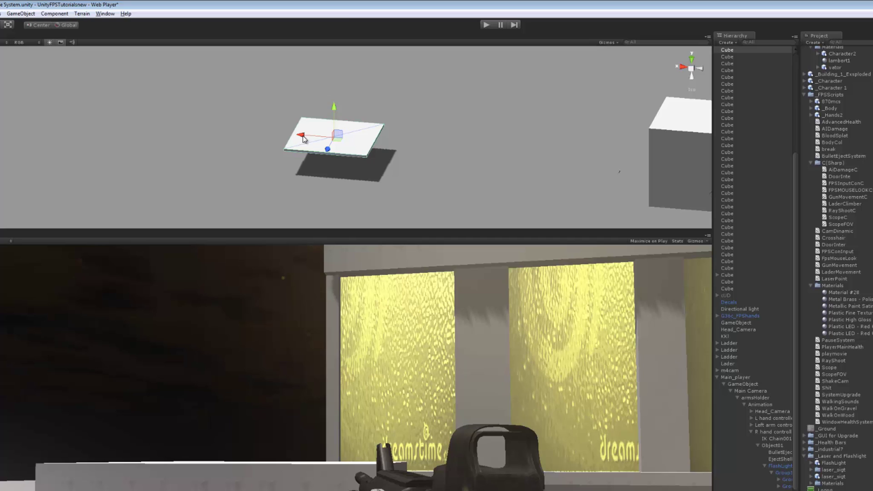
pyautogui.press('r')
pyautogui.moveTo(301, 137)
pyautogui.mouseDown()
pyautogui.moveTo(326, 179)
pyautogui.moveTo(331, 158)
pyautogui.mouseUp()
pyautogui.moveTo(333, 109); pyautogui.dragTo(333, 131)
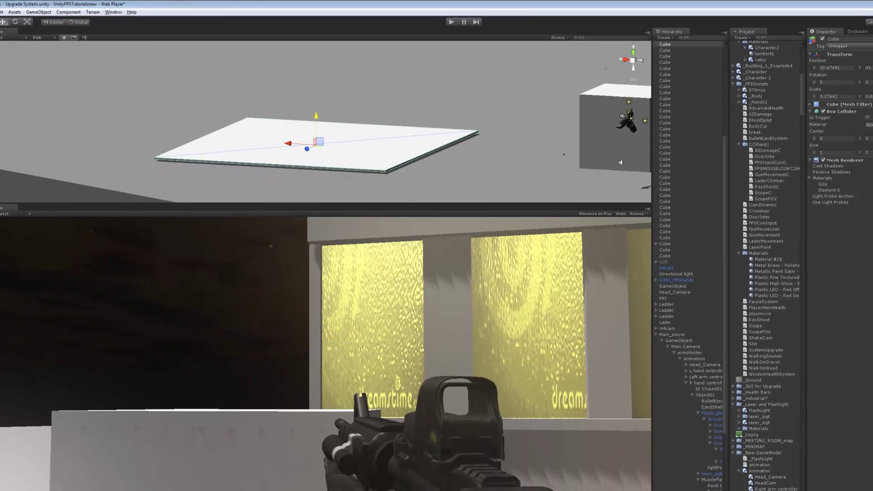
# Add a Mesh Collider to the slab while keeping its existing collider
pyautogui.click(52, 11)
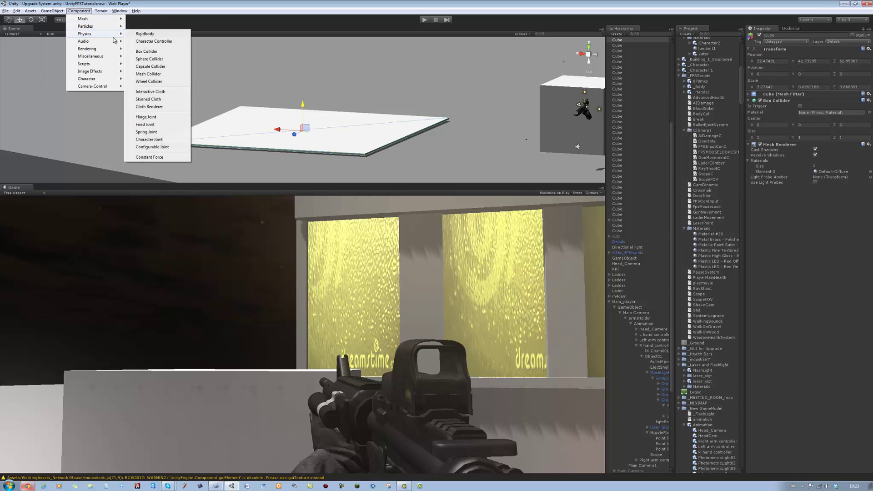
pyautogui.moveTo(85, 33)
pyautogui.click(155, 77)
pyautogui.click(453, 258)
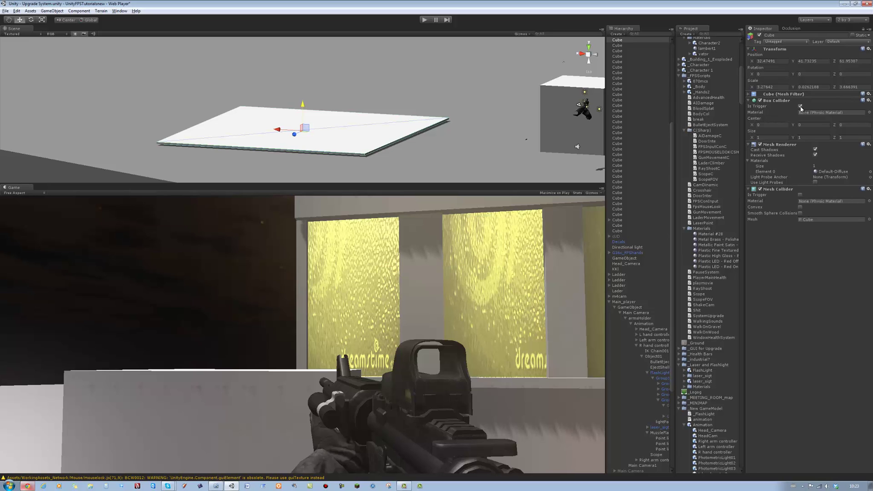
# Make the Box Collider a tall trigger zone with Size Y 5.53 and Center Y 2.9
pyautogui.press('f')
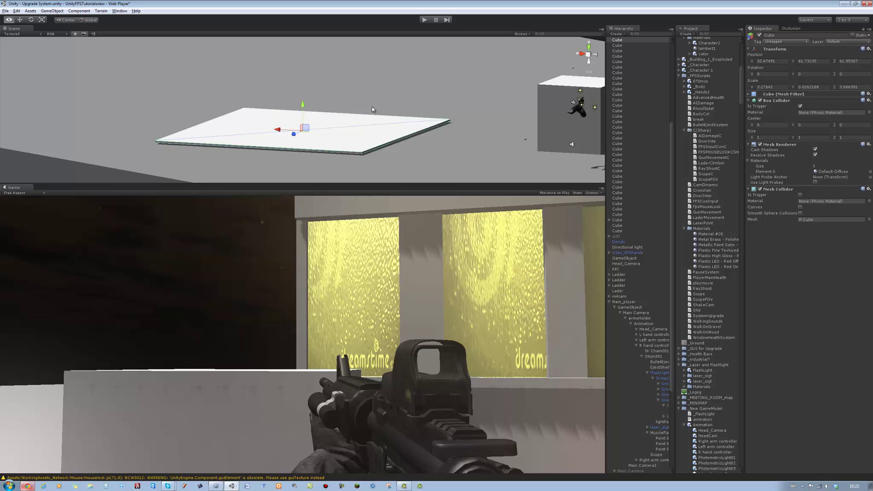
pyautogui.click(810, 125)
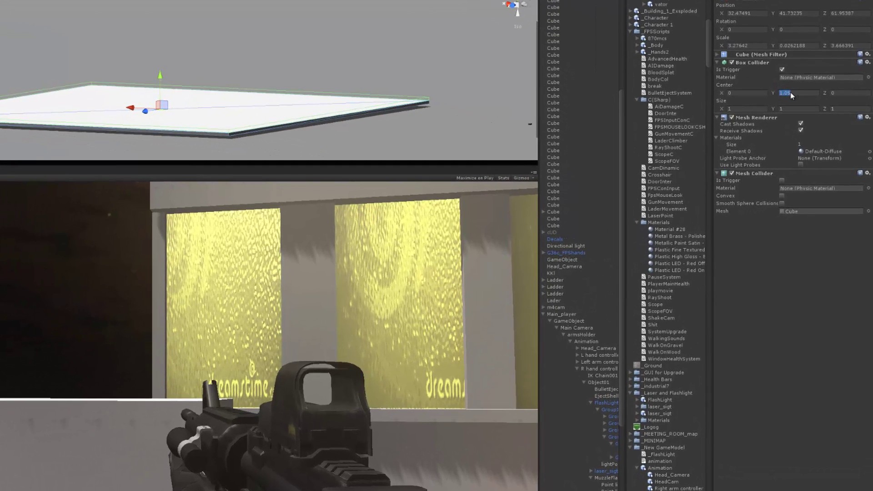
pyautogui.write('0.95')
pyautogui.press('Return')
pyautogui.write('0.58')
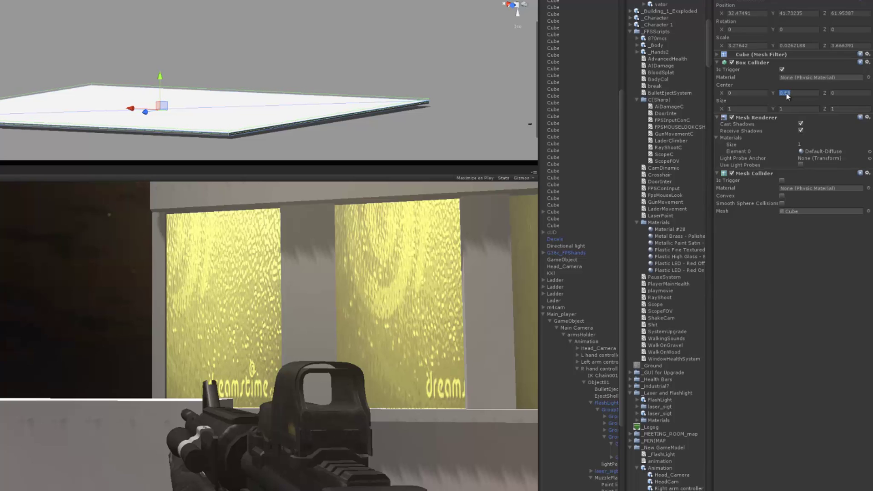
pyautogui.press('Return')
pyautogui.moveTo(777, 110); pyautogui.dragTo(840, 102)
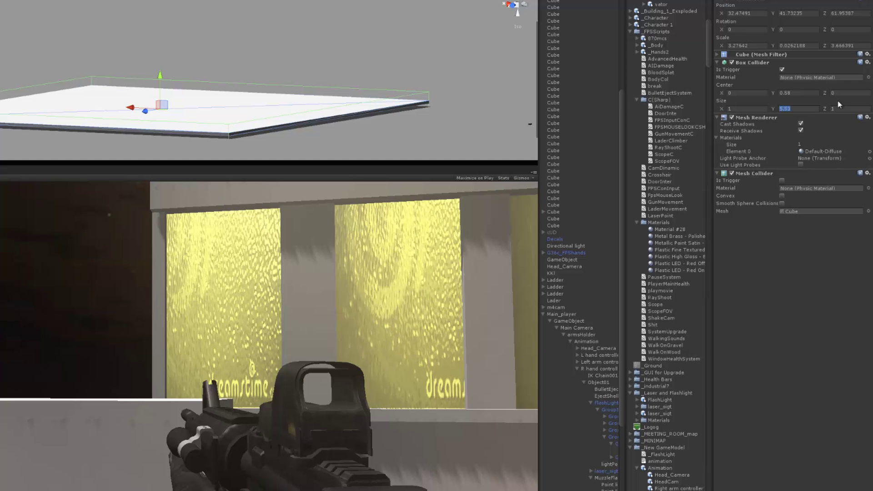
pyautogui.click(783, 93)
pyautogui.moveTo(783, 93); pyautogui.dragTo(807, 85)
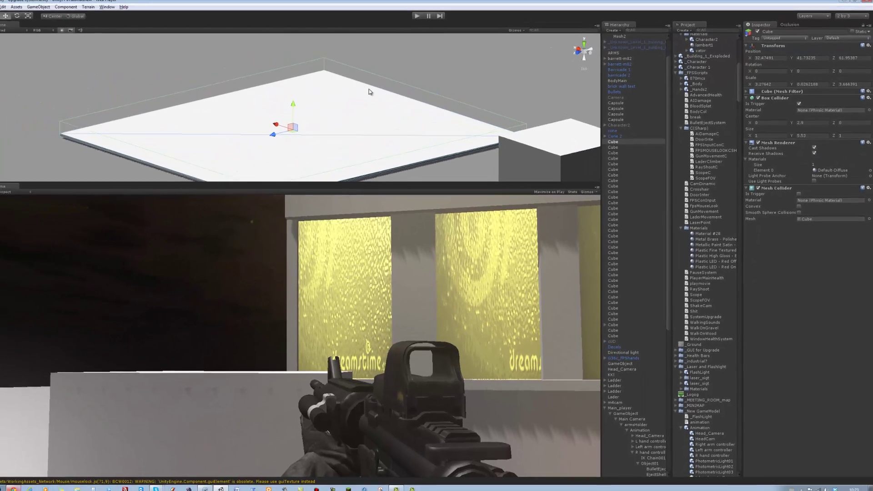
pyautogui.scroll(-3, 368, 92)
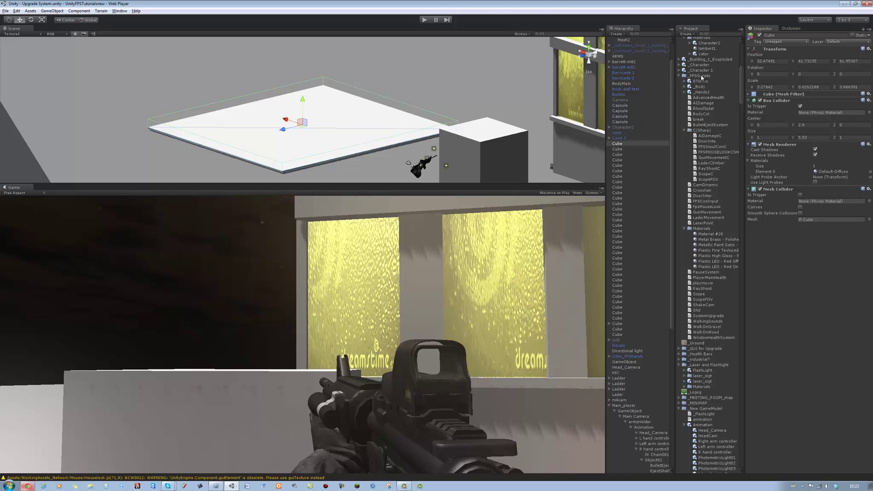
# Create a JavaScript asset named elevator and attach it to the flat platform cube
pyautogui.rightClick(701, 77)
pyautogui.moveTo(718, 80)
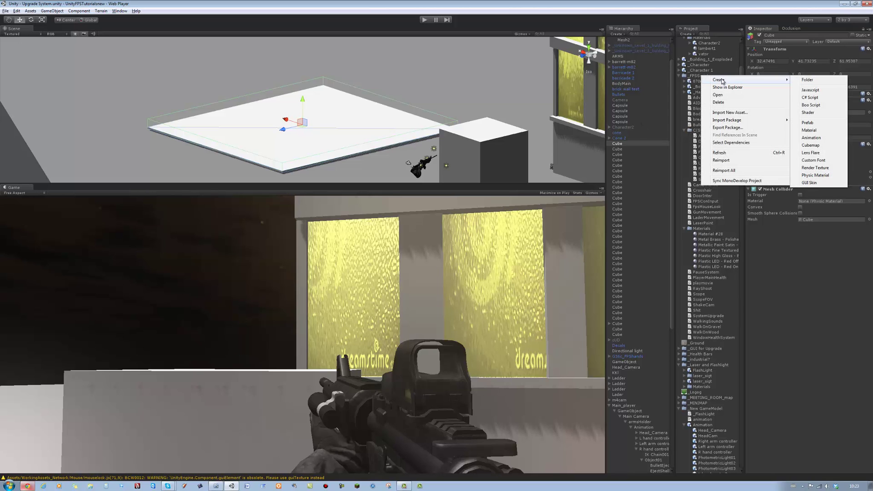
pyautogui.click(808, 89)
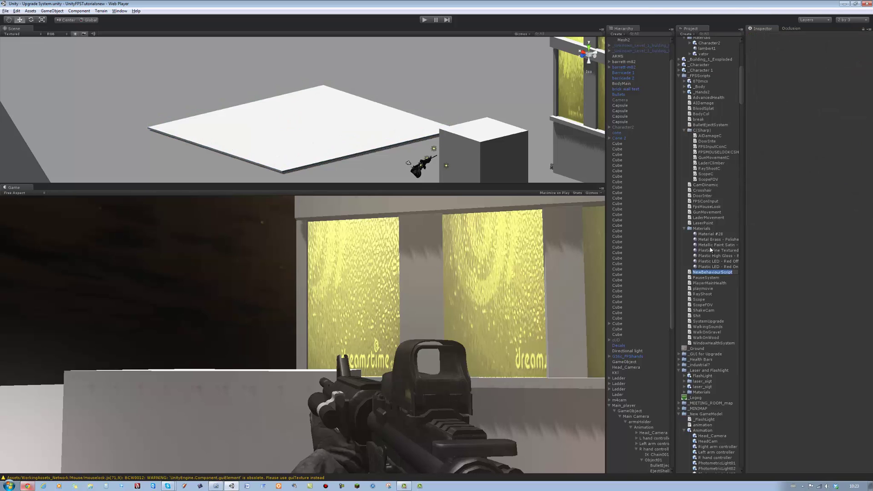
pyautogui.write('elevator')
pyautogui.press('Return')
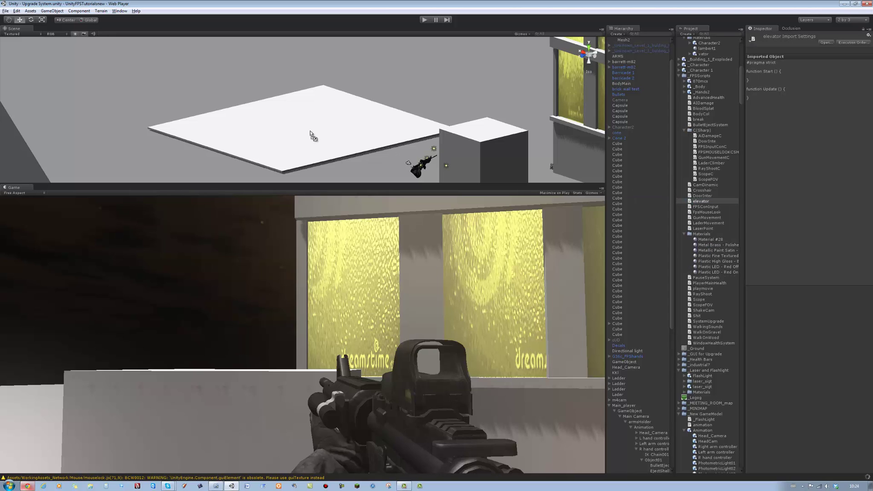
pyautogui.click(311, 134)
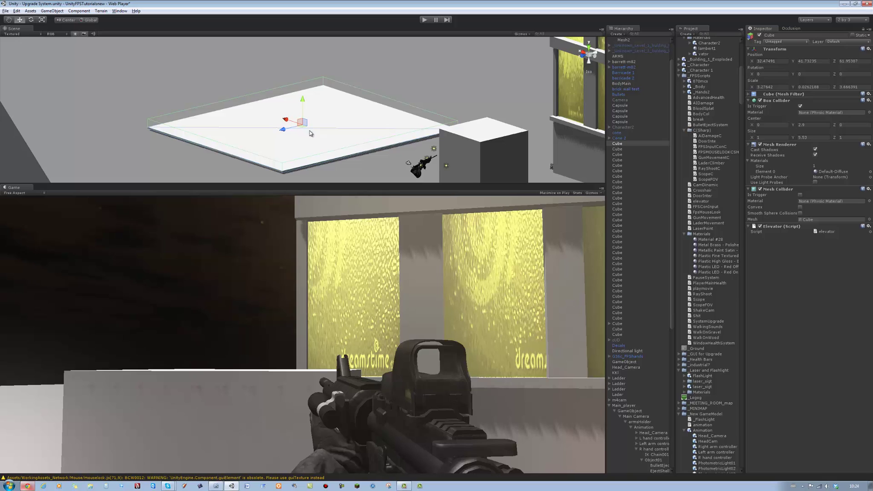
# Open the elevator script in MonoDevelop and delete all its default code
pyautogui.doubleClick(824, 231)
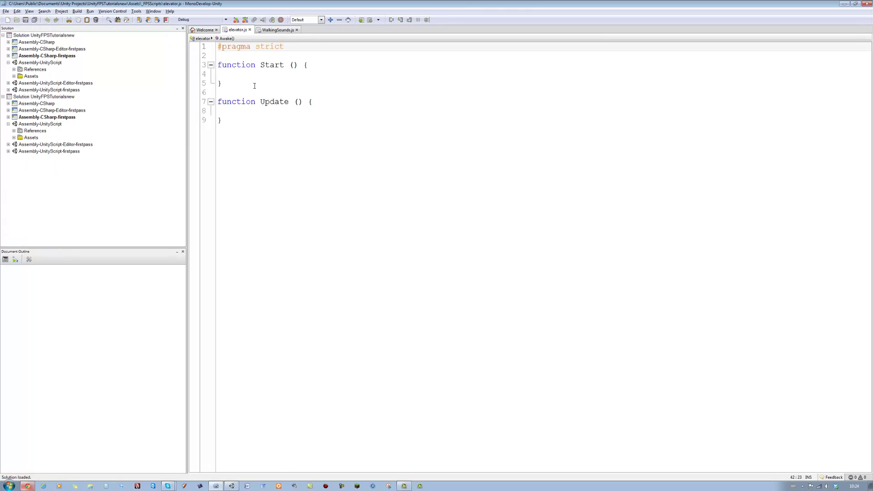
pyautogui.moveTo(300, 45); pyautogui.dragTo(213, 48)
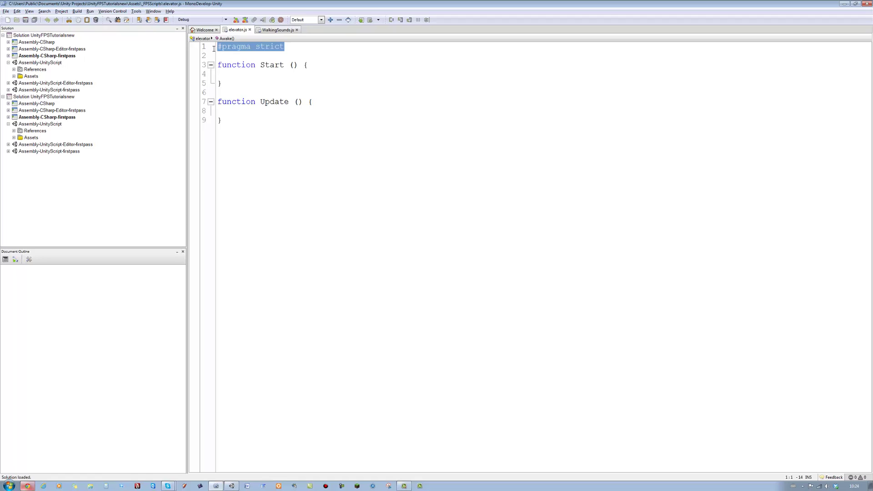
pyautogui.press('Delete')
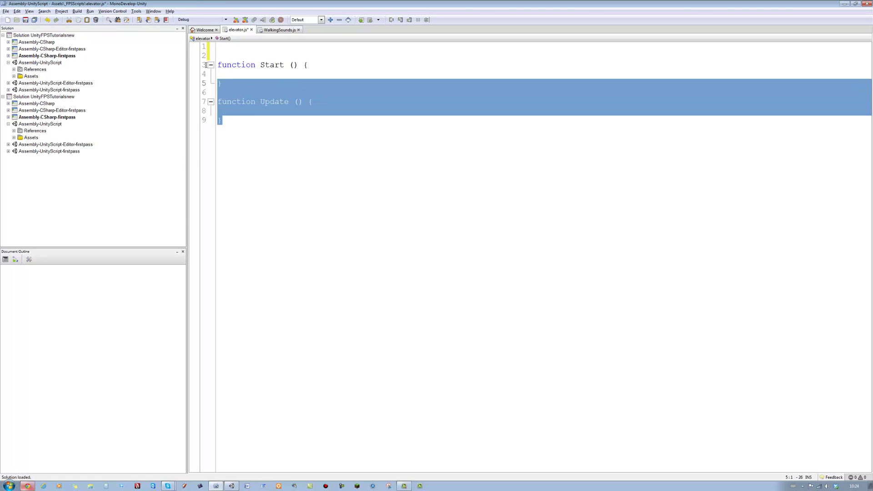
pyautogui.moveTo(243, 154); pyautogui.dragTo(191, 48)
pyautogui.press('Delete')
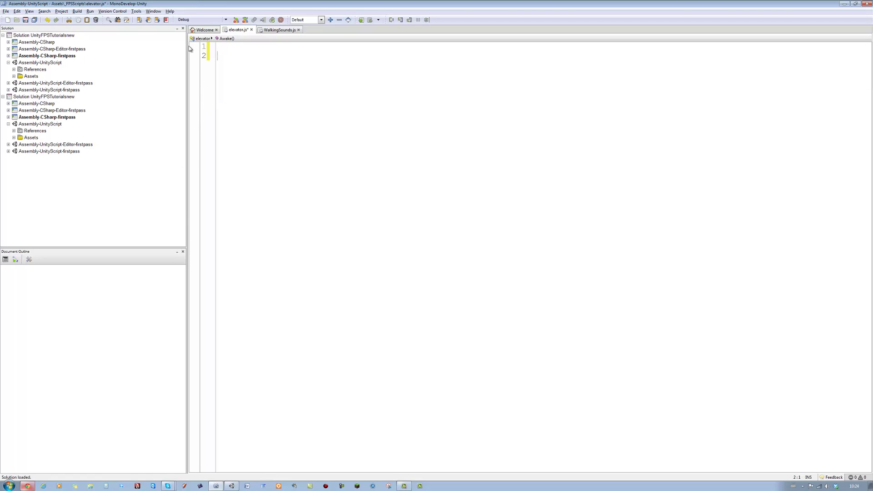
pyautogui.write('funct')
pyautogui.write('ion OnTri')
pyautogui.write('ggerE')
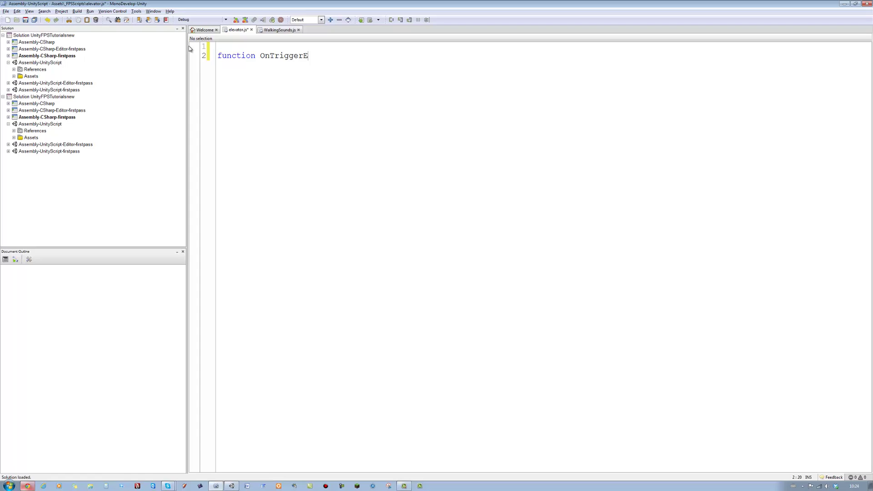
# Write empty OnTriggerEnter() and OnTriggerExit() functions and save the script
pyautogui.press('BackSpace')
pyautogui.write('ter')
pyautogui.write('(){')
pyautogui.press('Return')
pyautogui.press('Return')
pyautogui.press('Return')
pyautogui.write('}')
pyautogui.press('Return')
pyautogui.press('Return')
pyautogui.press('Return')
pyautogui.write('fun')
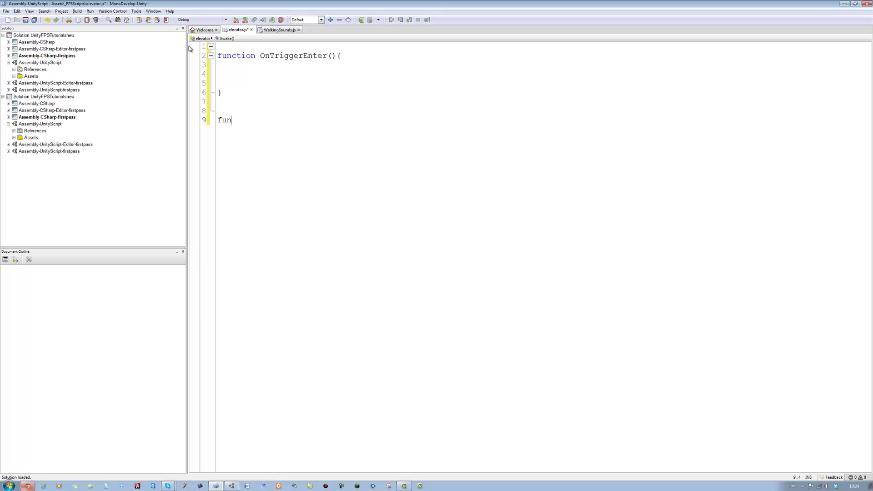
pyautogui.write('ction OnTri')
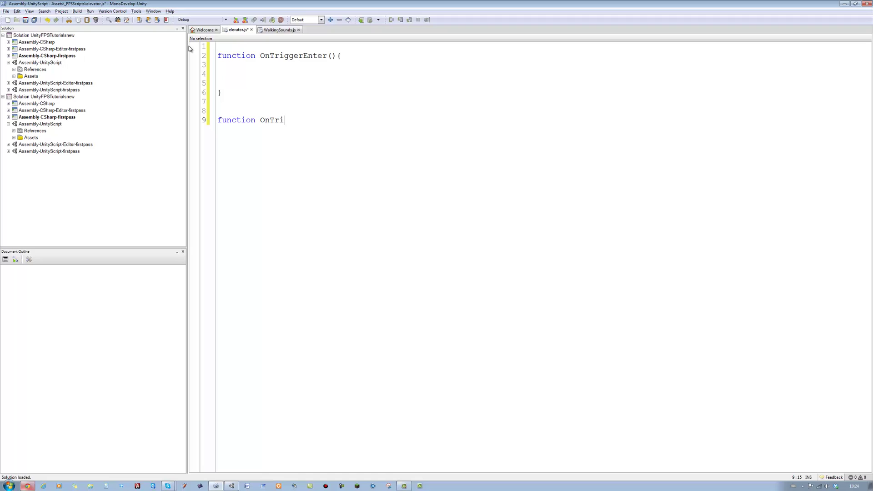
pyautogui.write('ggerEx')
pyautogui.write('it')
pyautogui.write('(){')
pyautogui.press('Return')
pyautogui.press('Return')
pyautogui.press('Return')
pyautogui.press('Return')
pyautogui.press('Return')
pyautogui.write('}')
pyautogui.hotkey('ctrl', 's')
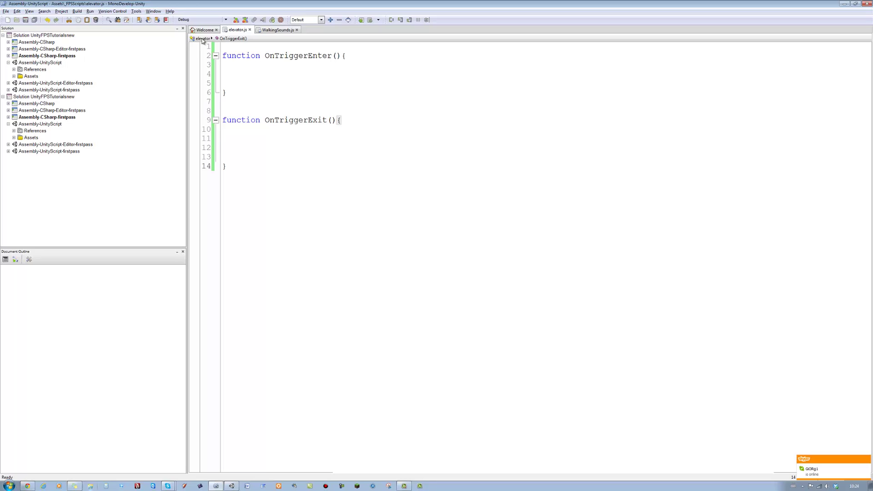
# Give OnTriggerEnter a col: Collision parameter
pyautogui.click(336, 56)
pyautogui.write('col:')
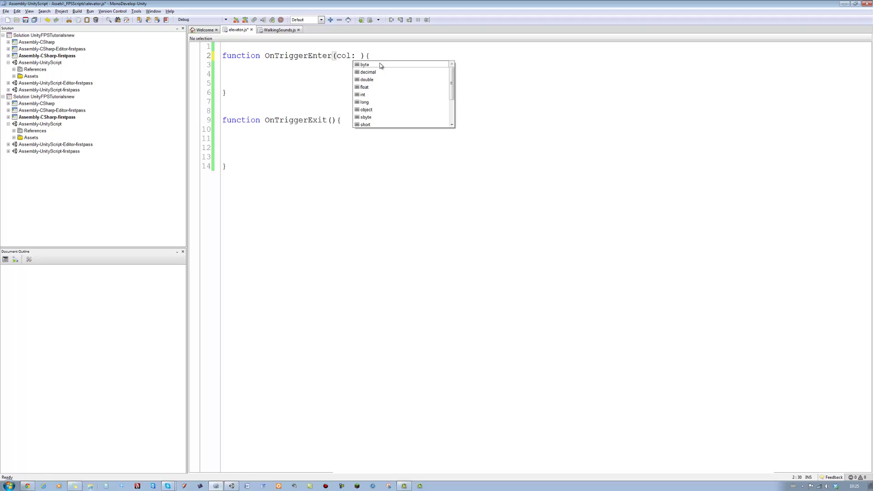
pyautogui.write('Coll')
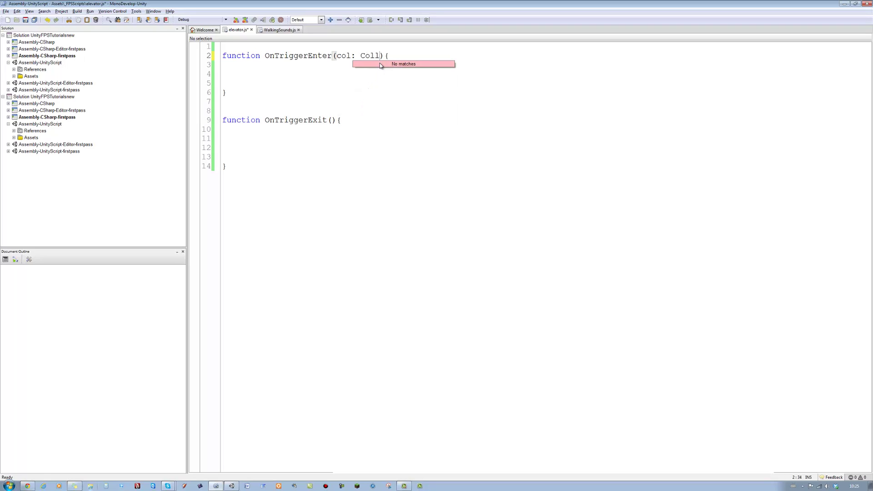
pyautogui.write('isio')
pyautogui.press('BackSpace')
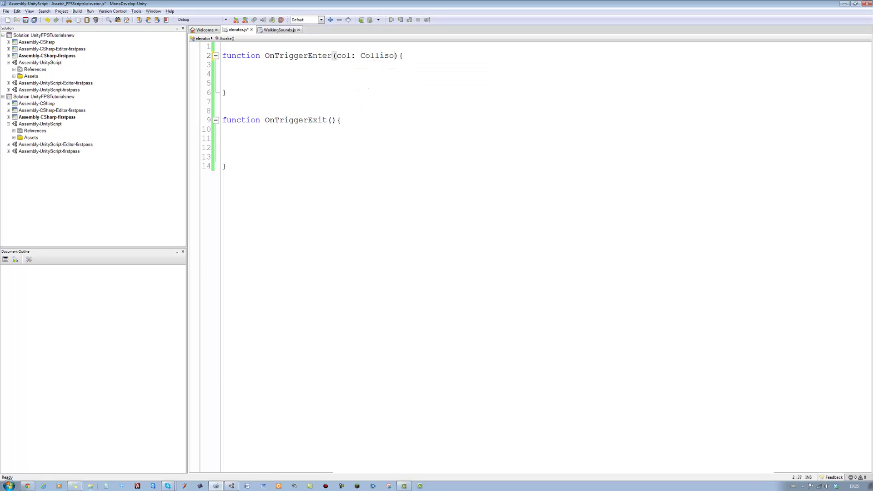
pyautogui.press('BackSpace')
pyautogui.press('BackSpace')
pyautogui.press('BackSpace')
pyautogui.write('ision')
pyautogui.press('Escape')
# Copy the col: Collision parameter into OnTriggerExit and save the script
pyautogui.moveTo(337, 56); pyautogui.dragTo(405, 55)
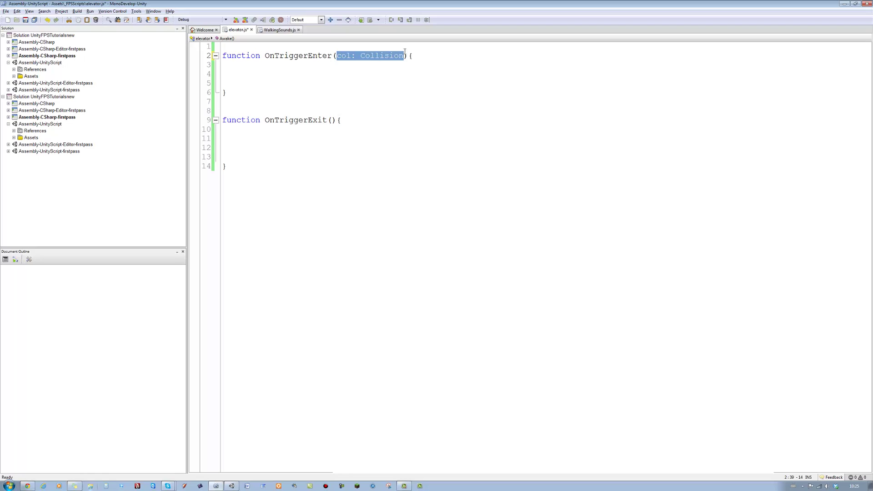
pyautogui.hotkey('ctrl', 'c')
pyautogui.click(332, 120)
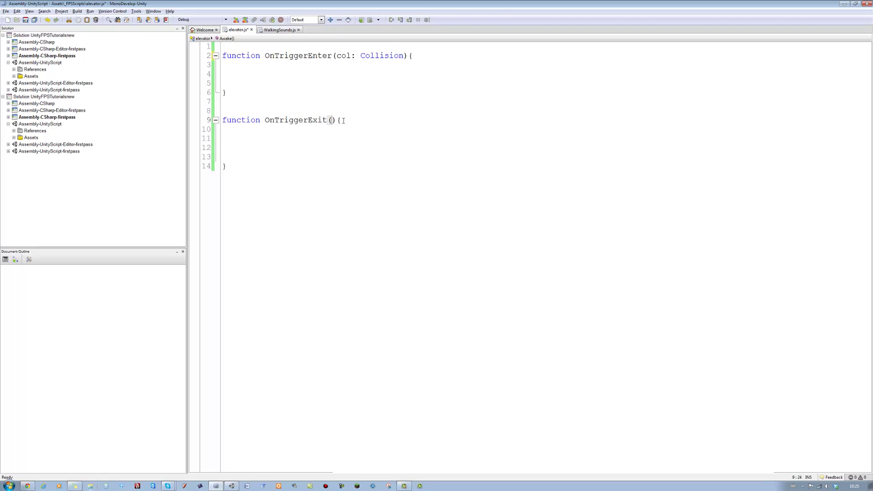
pyautogui.hotkey('ctrl', 'v')
pyautogui.hotkey('ctrl', 's')
pyautogui.click(255, 68)
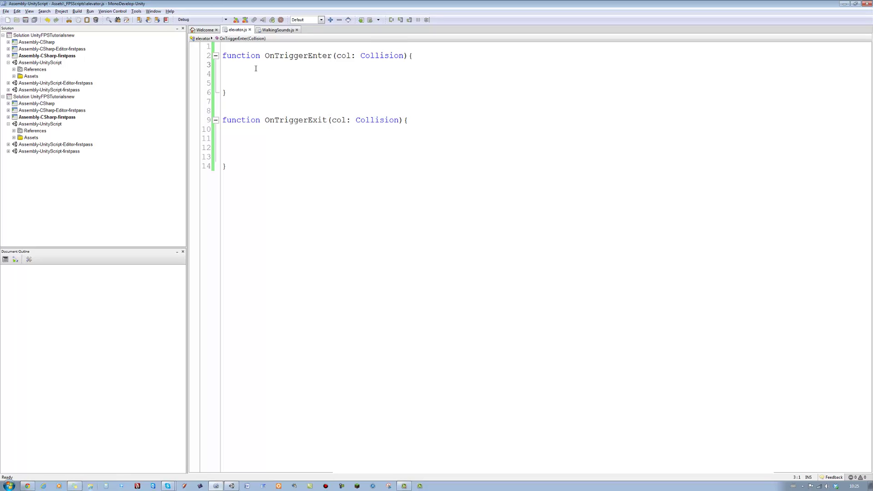
# Write if(col.gameObject.CompareTag("Player")){ } inside OnTriggerEnter
pyautogui.press('Return')
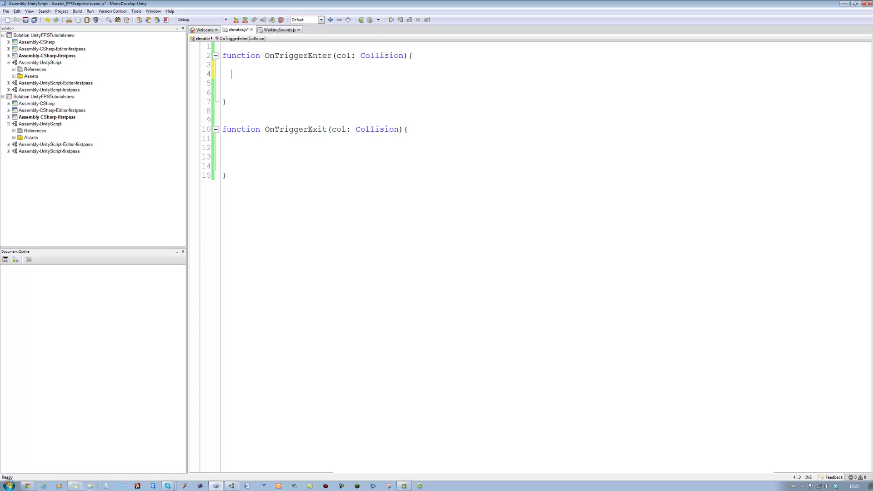
pyautogui.write('if')
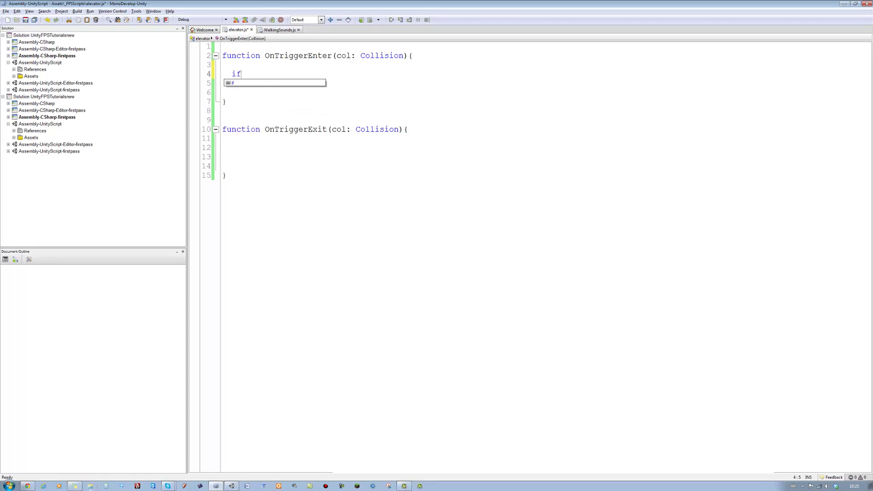
pyautogui.write('(){')
pyautogui.press('Return')
pyautogui.press('Return')
pyautogui.press('Return')
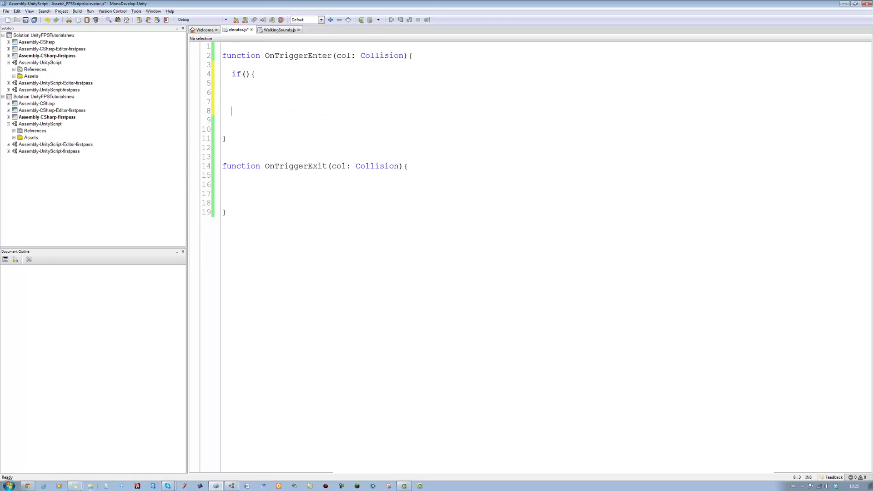
pyautogui.write('}')
pyautogui.click(245, 74)
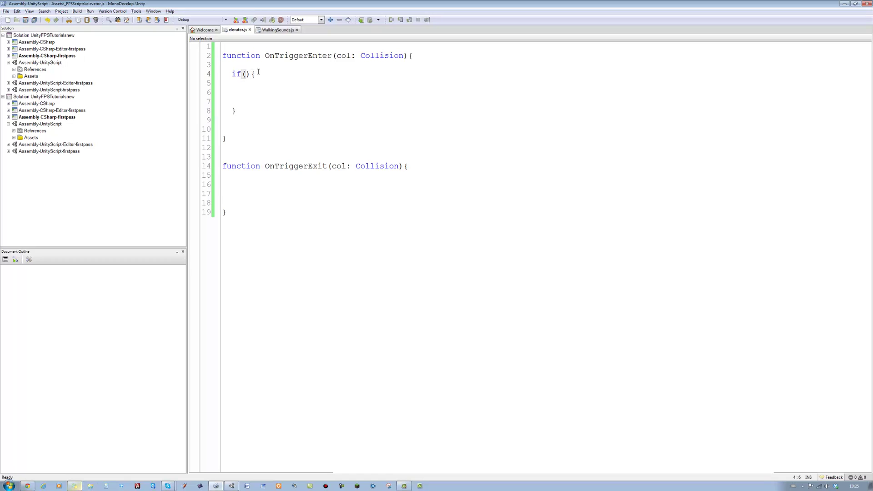
pyautogui.write('col')
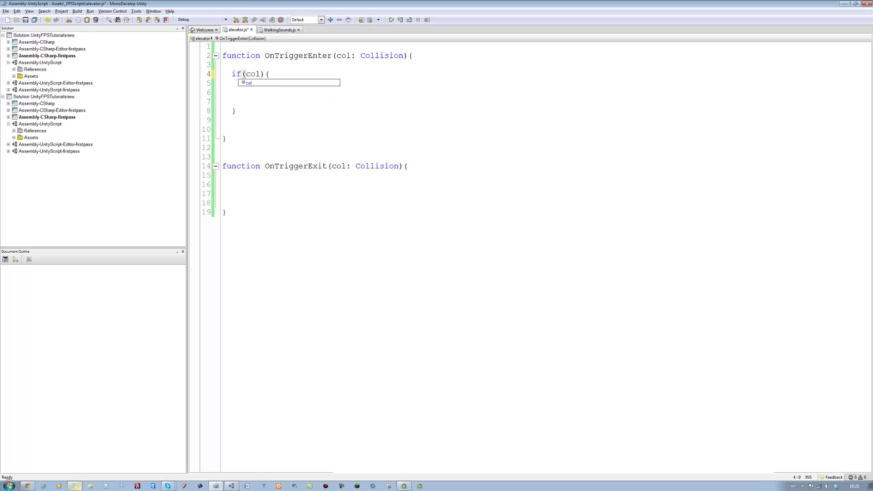
pyautogui.write('.')
pyautogui.write('ga')
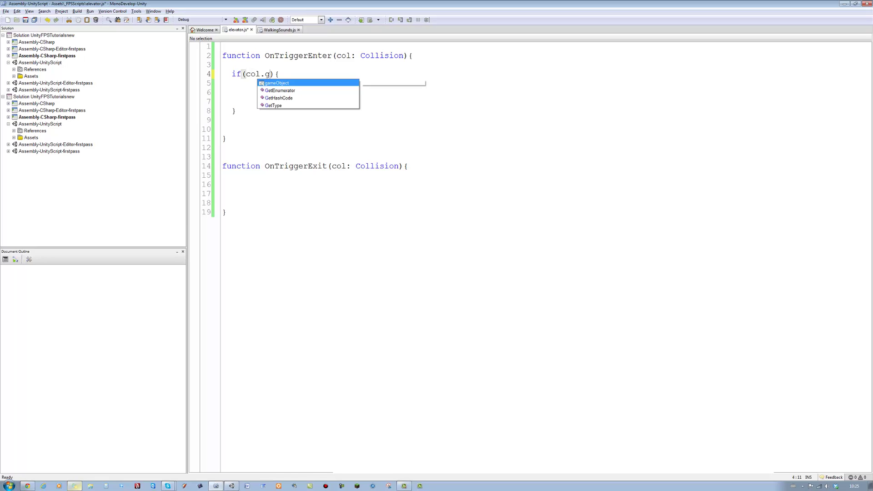
pyautogui.press('Return')
pyautogui.write('.')
pyautogui.write('ct.c')
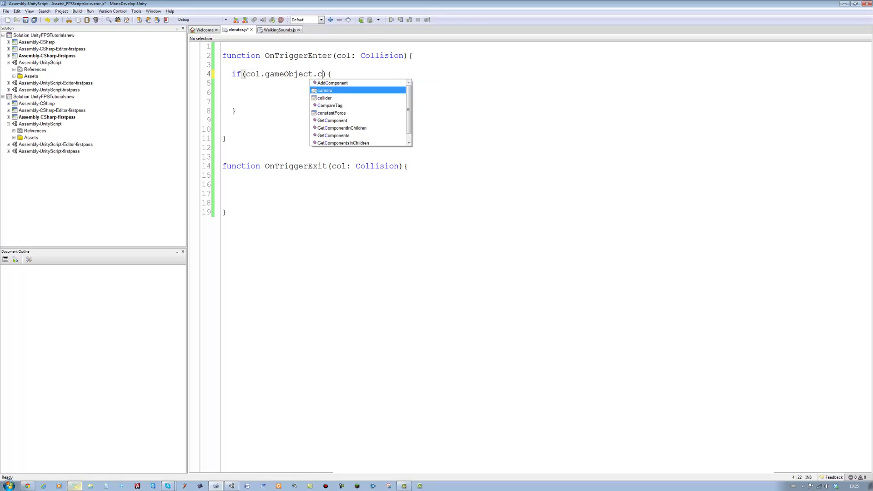
pyautogui.write('om')
pyautogui.press('Return')
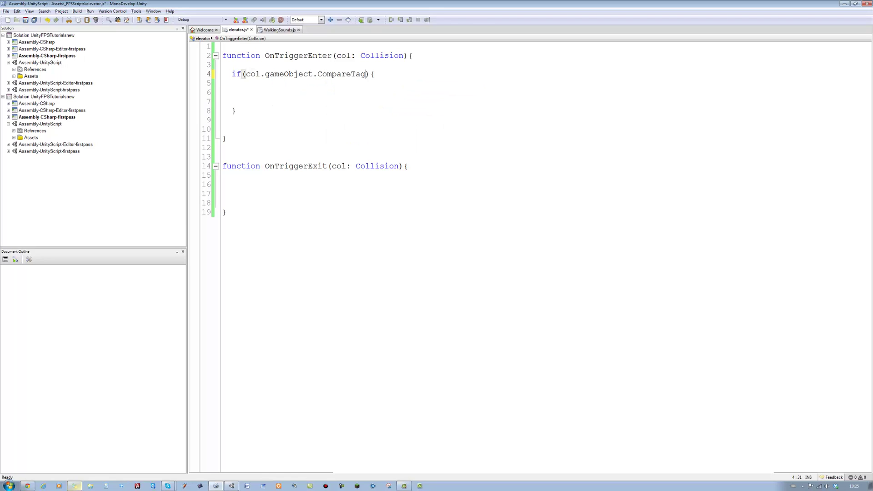
pyautogui.write('(')
pyautogui.press('Left')
pyautogui.write('"')
pyautogui.write('Player')
pyautogui.press('Down')
pyautogui.press('Down')
pyautogui.write('Game')
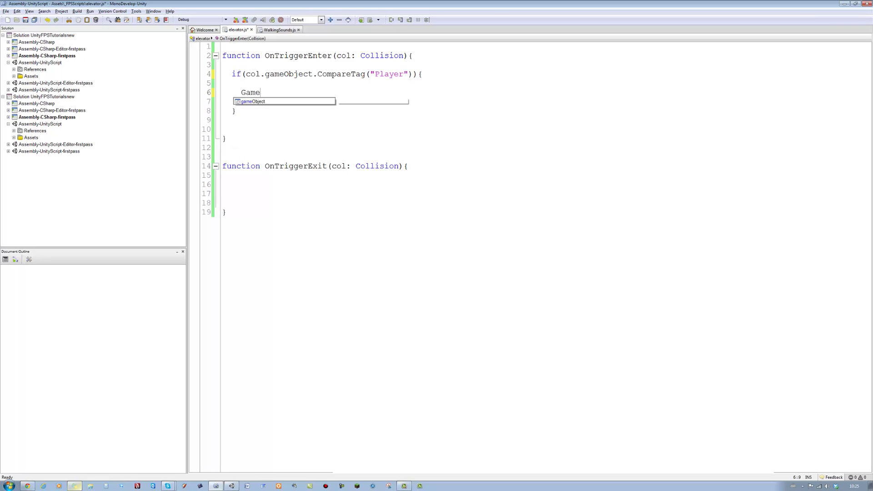
pyautogui.write('Object.')
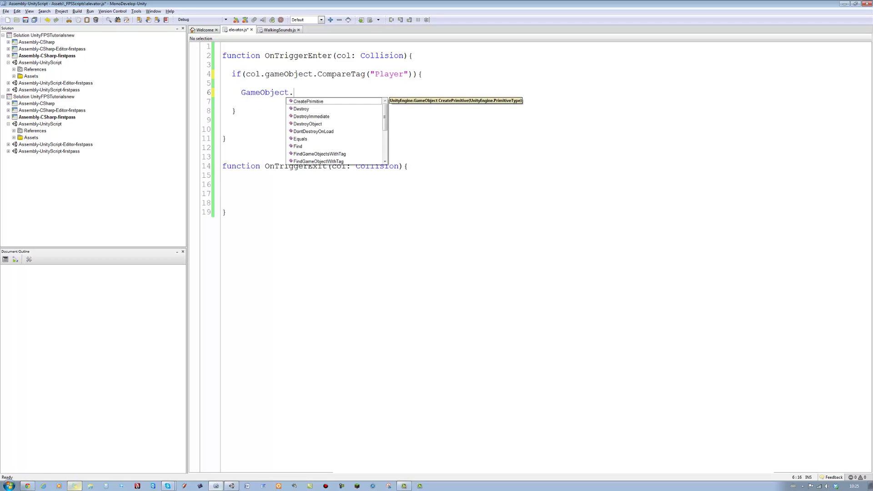
pyautogui.write('fin')
# Add GameObject.Find("Main_Player").transform.parent = transform; inside the Player check and save
pyautogui.press('Return')
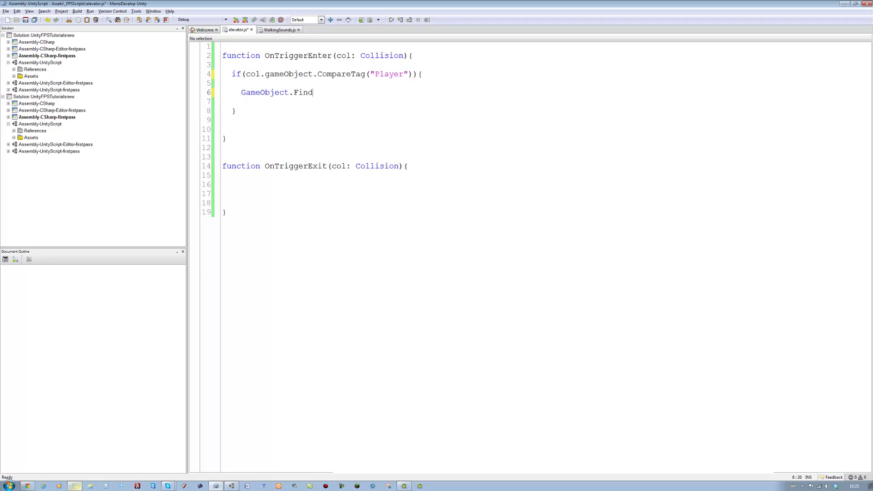
pyautogui.write('()')
pyautogui.click(233, 485)
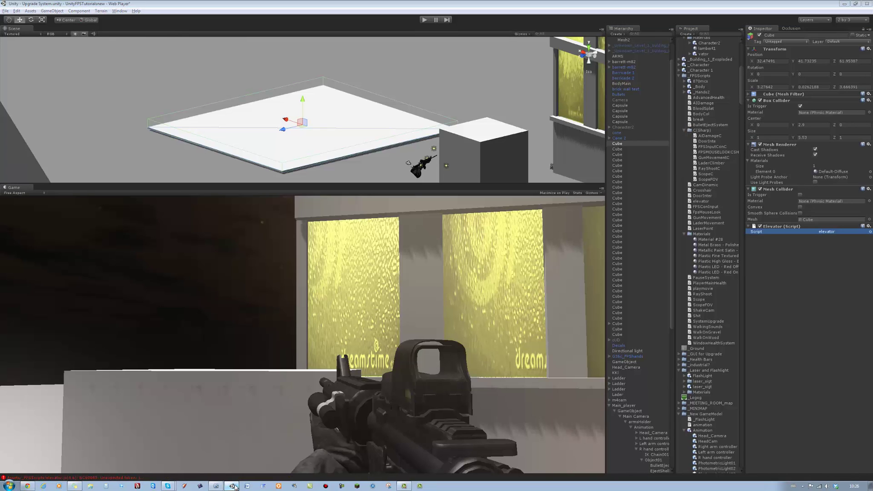
pyautogui.click(234, 486)
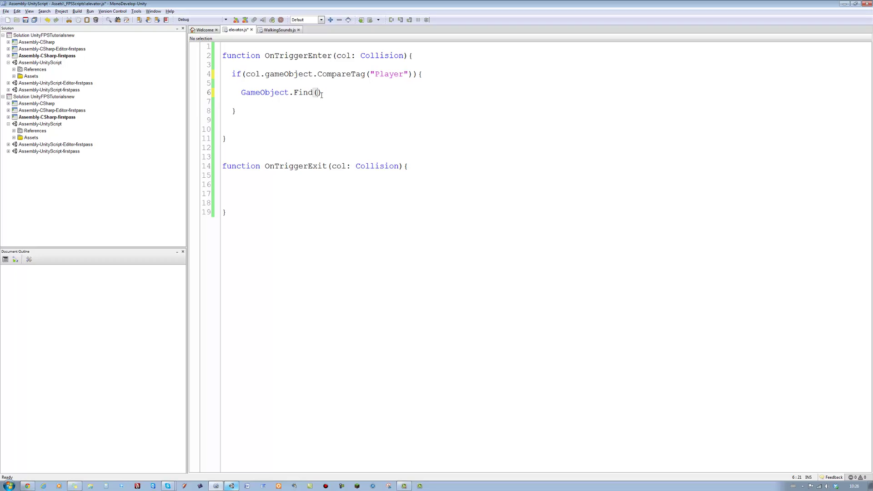
pyautogui.write('Main_P')
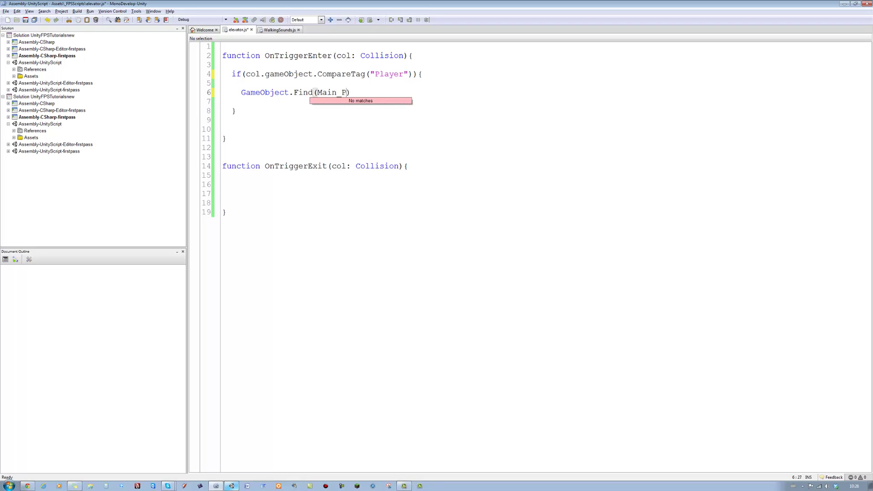
pyautogui.write('layer|')
pyautogui.write('"')
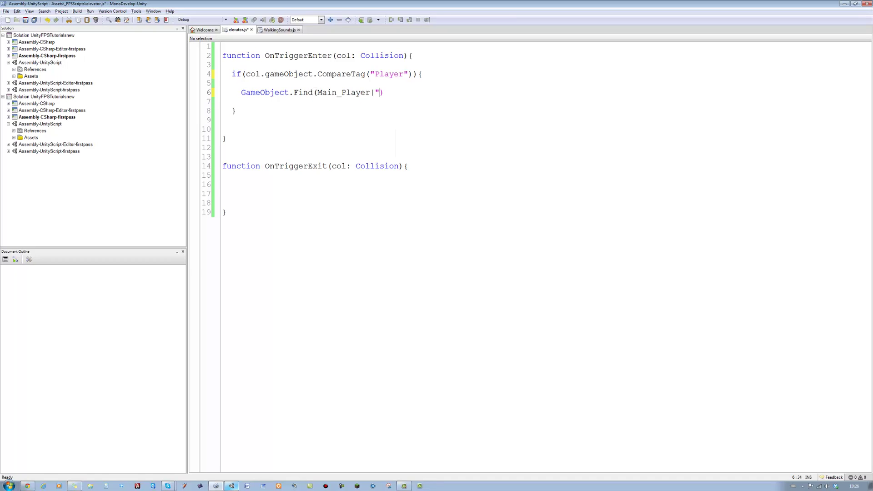
pyautogui.press('BackSpace')
pyautogui.write('"')
pyautogui.press('End')
pyautogui.write('.')
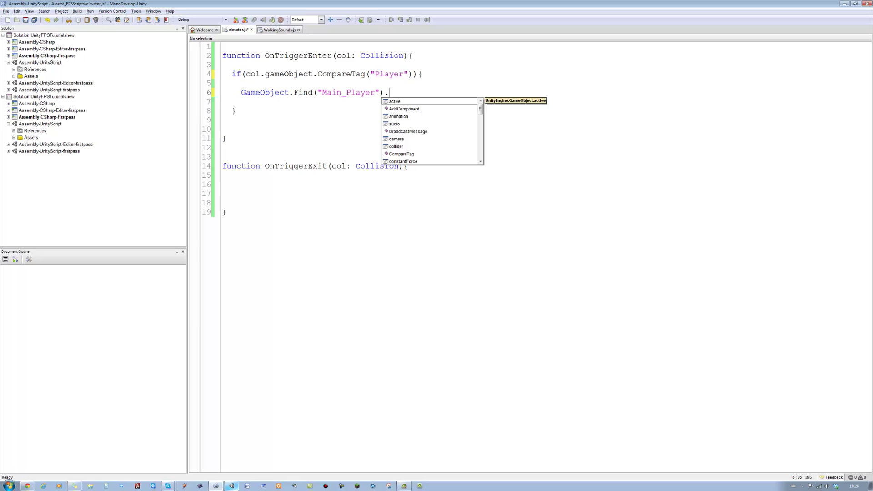
pyautogui.write('transform.')
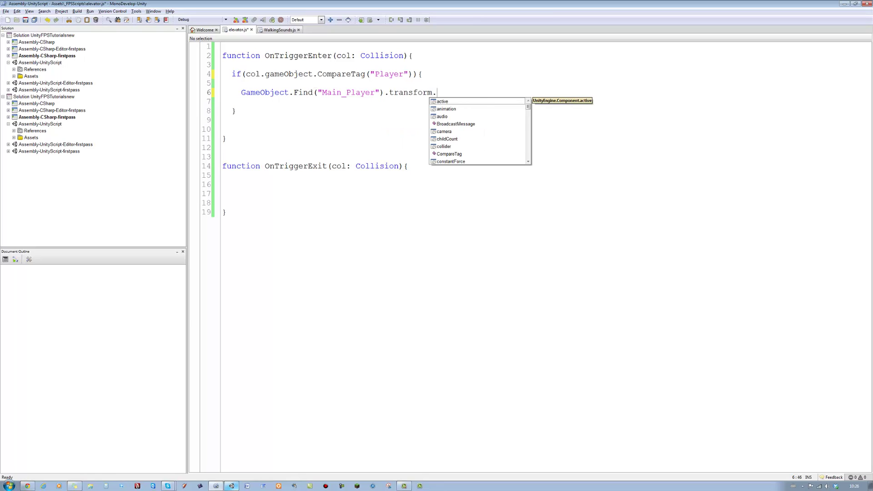
pyautogui.write('p')
pyautogui.press('Return')
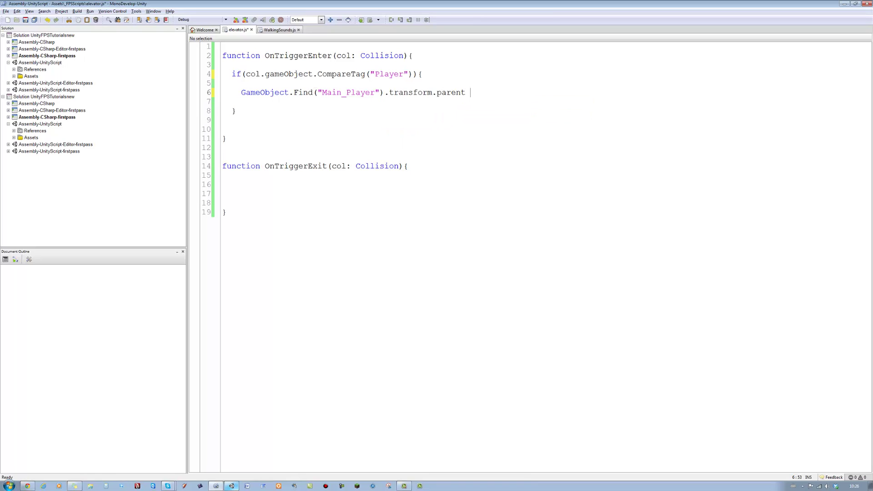
pyautogui.write('= tra')
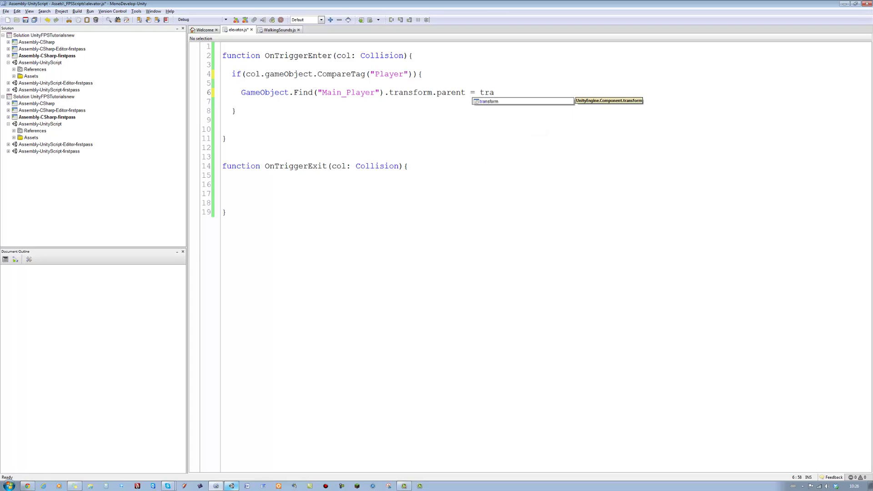
pyautogui.press('Return')
pyautogui.write("'")
pyautogui.press('Return')
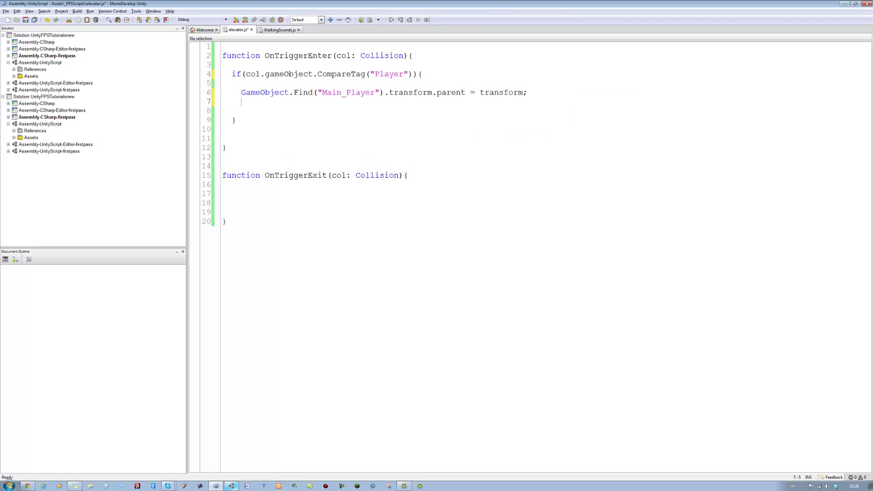
pyautogui.hotkey('ctrl', 's')
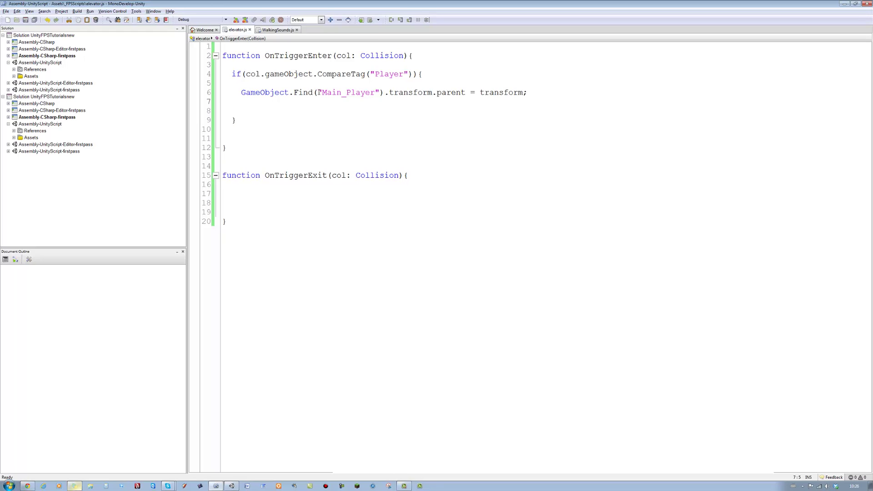
# Add GameObject.Find("Main_Player").GetComponent(FPSMouseLook).enabled = false; on line 8 and save
pyautogui.press('Tab')
pyautogui.write('Game')
pyautogui.press('BackSpace')
pyautogui.press('BackSpace')
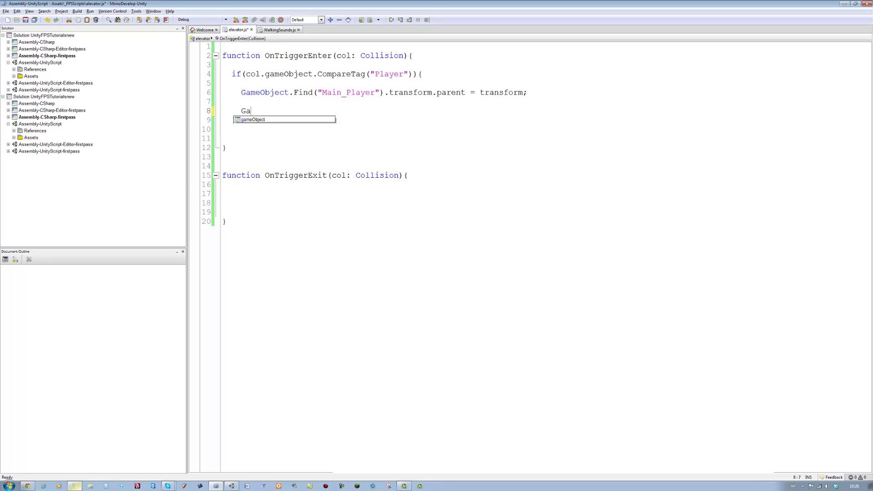
pyautogui.write('me')
pyautogui.press('Return')
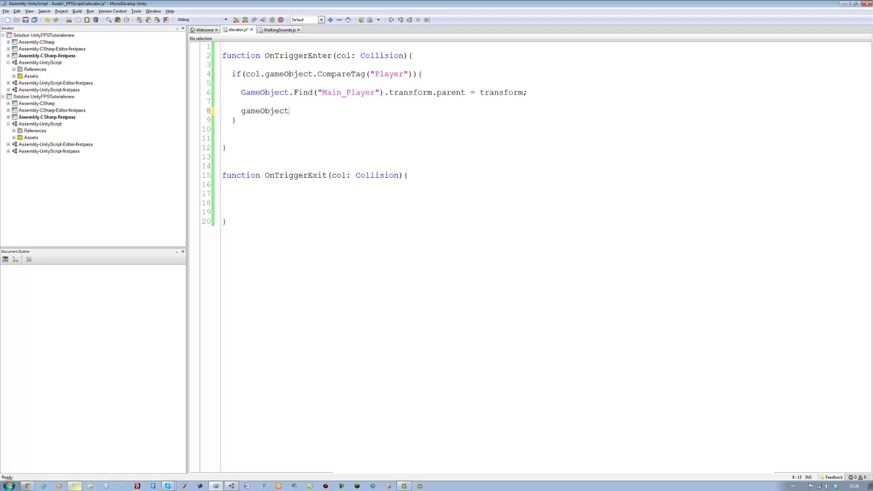
pyautogui.write('.')
pyautogui.press('Left')
pyautogui.press('Left')
pyautogui.press('Left')
pyautogui.press('Left')
pyautogui.press('BackSpace')
pyautogui.write('G')
pyautogui.press('Escape')
pyautogui.press('Right')
pyautogui.press('Right')
pyautogui.press('Right')
pyautogui.write('.')
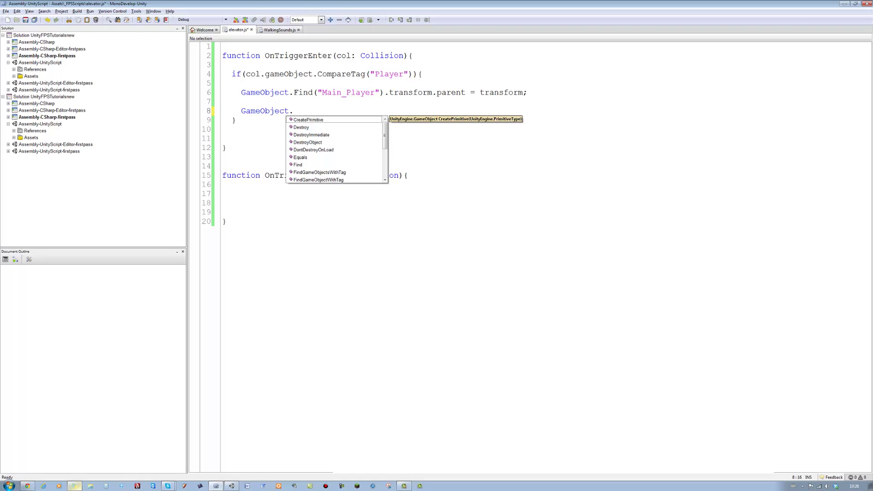
pyautogui.write('Find')
pyautogui.press('Escape')
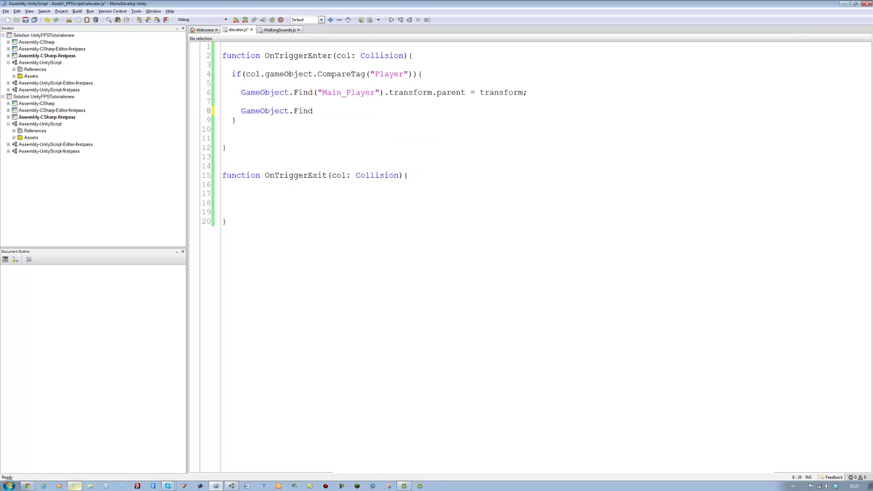
pyautogui.write('()')
pyautogui.write('"')
pyautogui.write('Main')
pyautogui.write('_Pla')
pyautogui.write('yer')
pyautogui.write('"')
pyautogui.write('.')
pyautogui.write('ge')
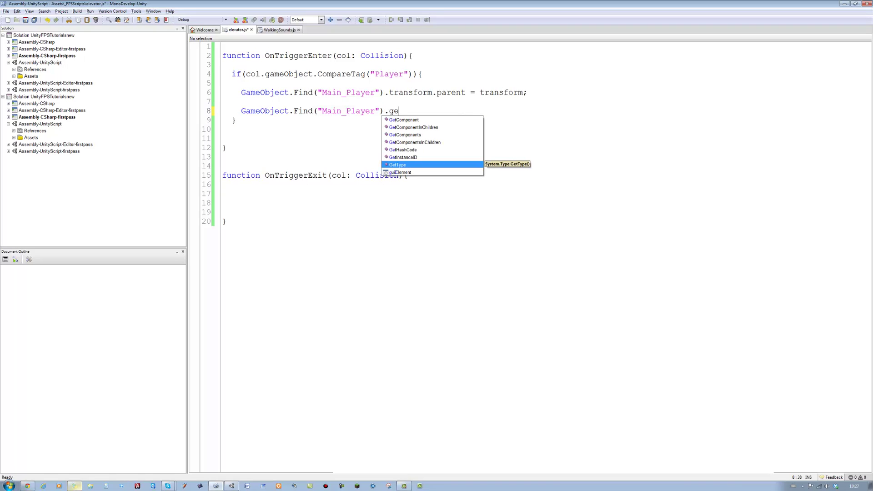
pyautogui.press('Up')
pyautogui.press('Up')
pyautogui.press('Up')
pyautogui.press('Up')
pyautogui.press('Up')
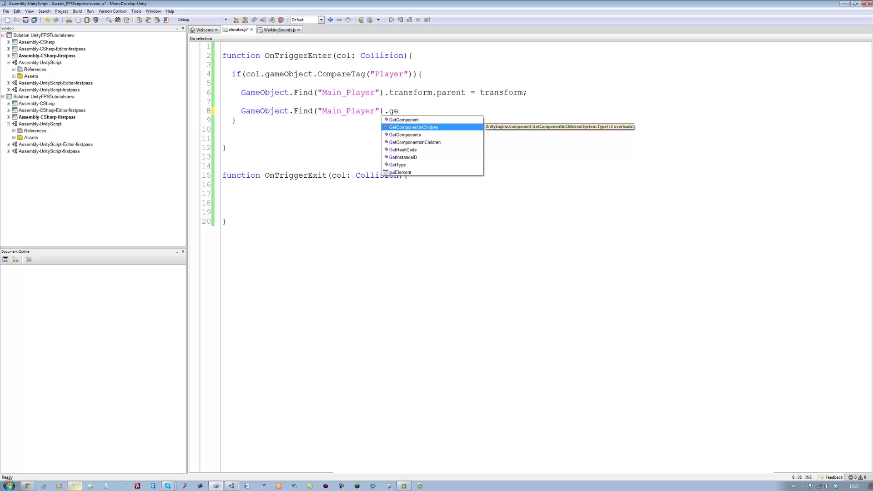
pyautogui.press('Return')
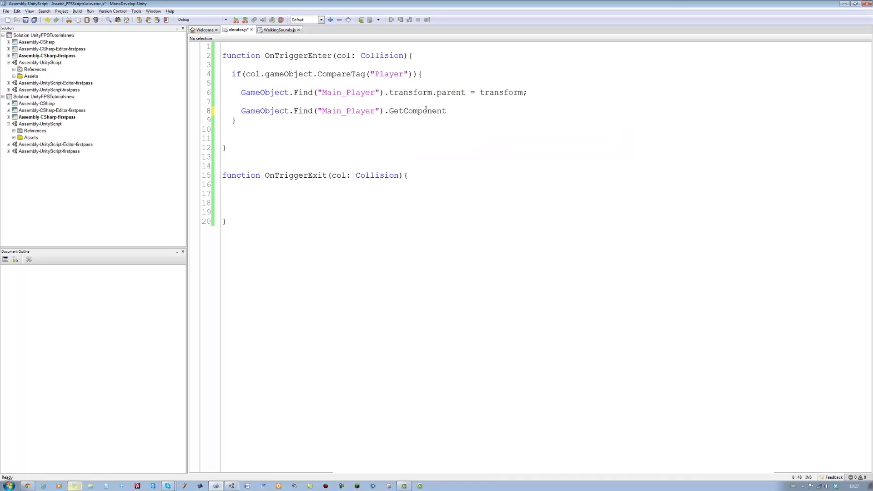
pyautogui.write('(')
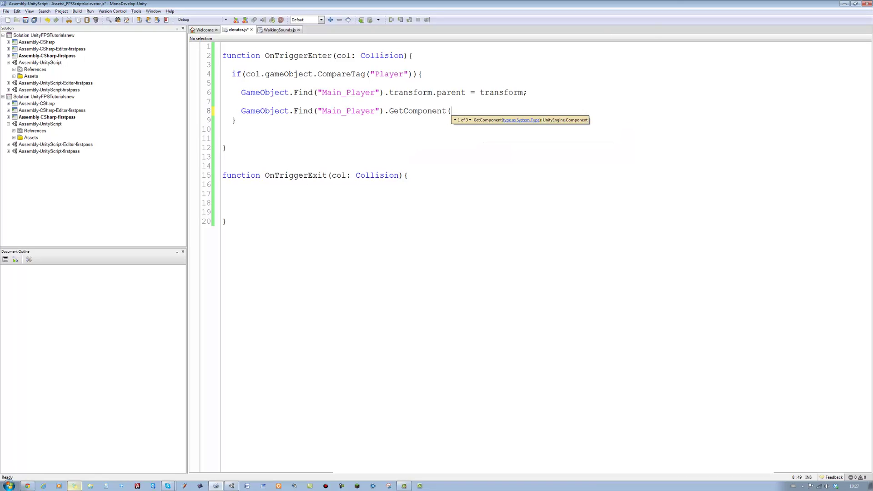
pyautogui.write('FPSMo')
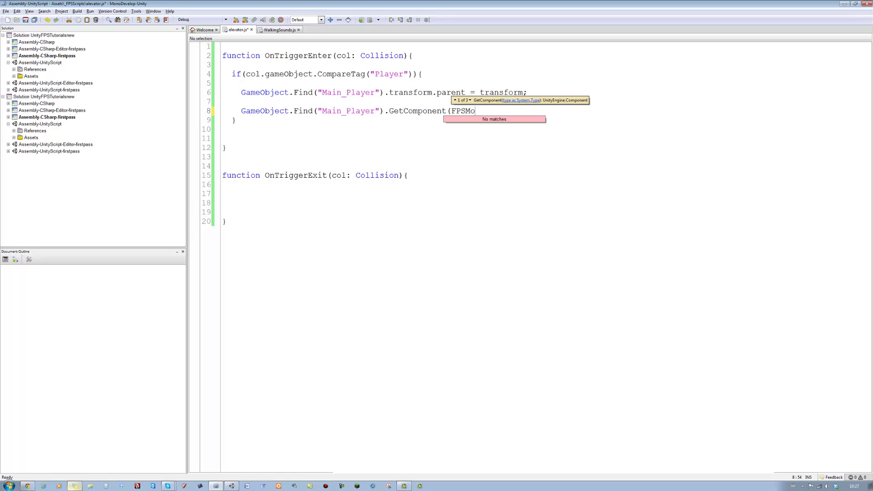
pyautogui.write('useLook')
pyautogui.write(')')
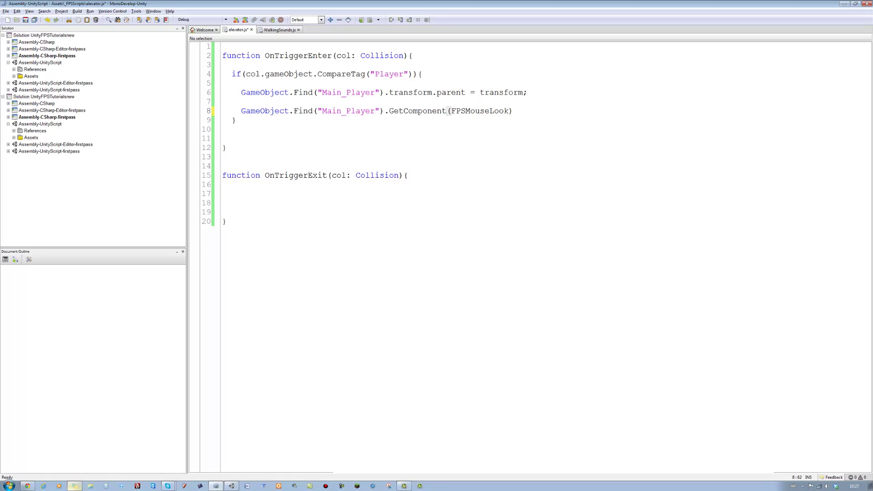
pyautogui.write('.ena')
pyautogui.write('bled')
pyautogui.write(' = fals')
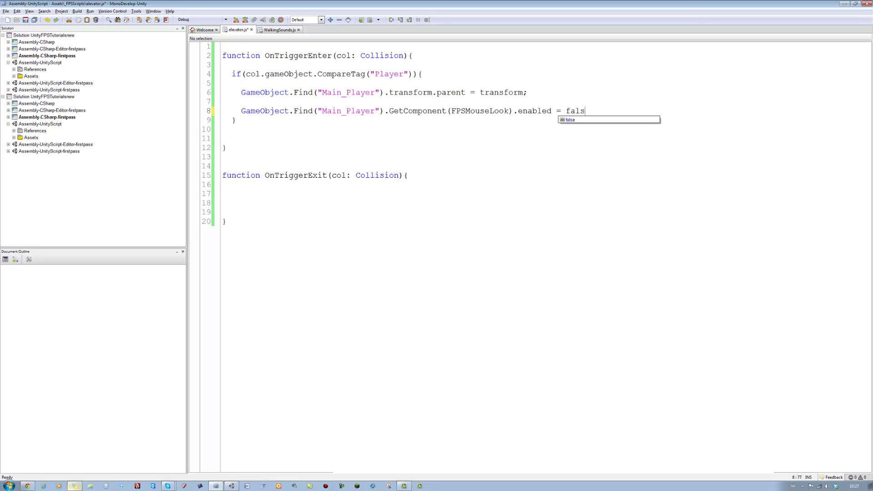
pyautogui.write('e;')
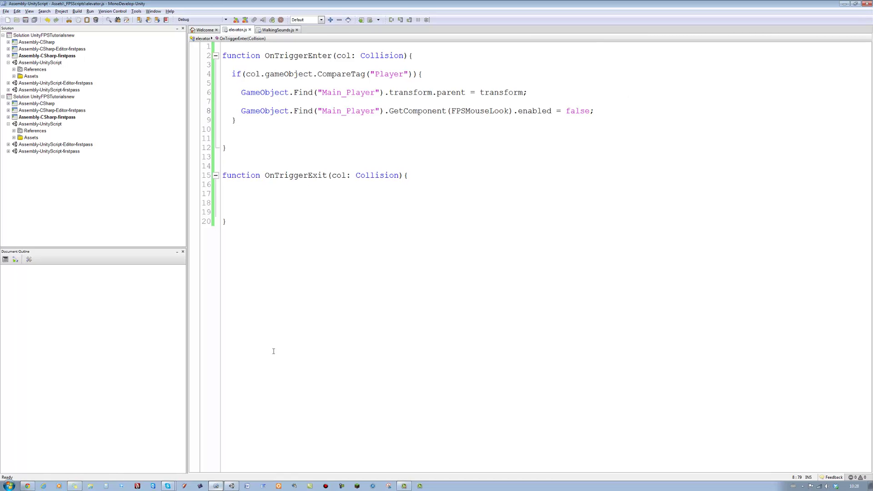
# Check names in Unity, then rename FPSMouseLook to FpsMouseLook in the script
pyautogui.click(233, 485)
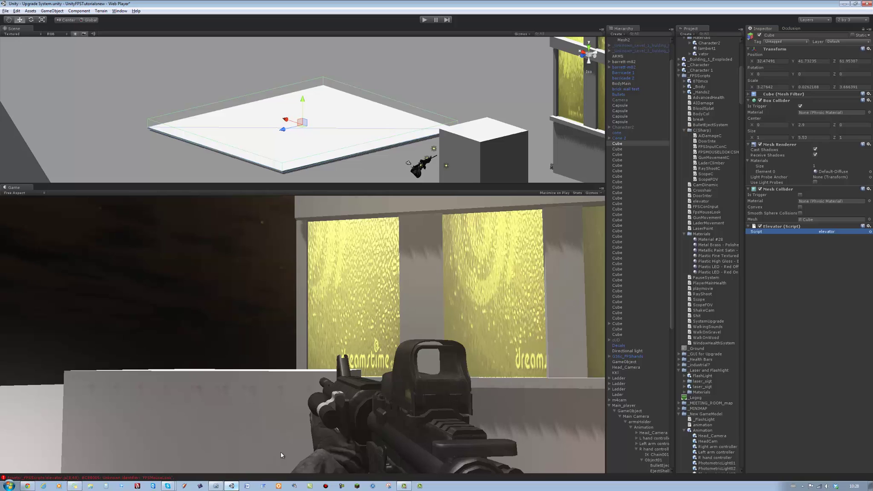
pyautogui.click(231, 486)
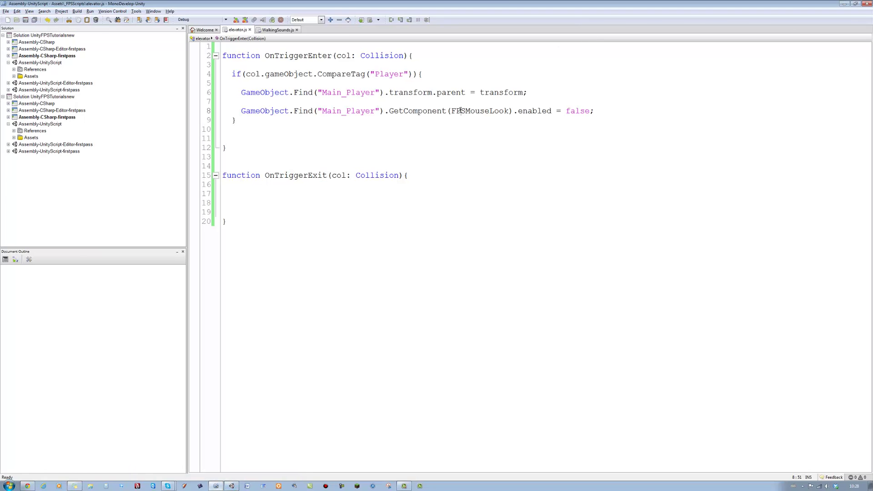
pyautogui.press('BackSpace')
pyautogui.press('Delete')
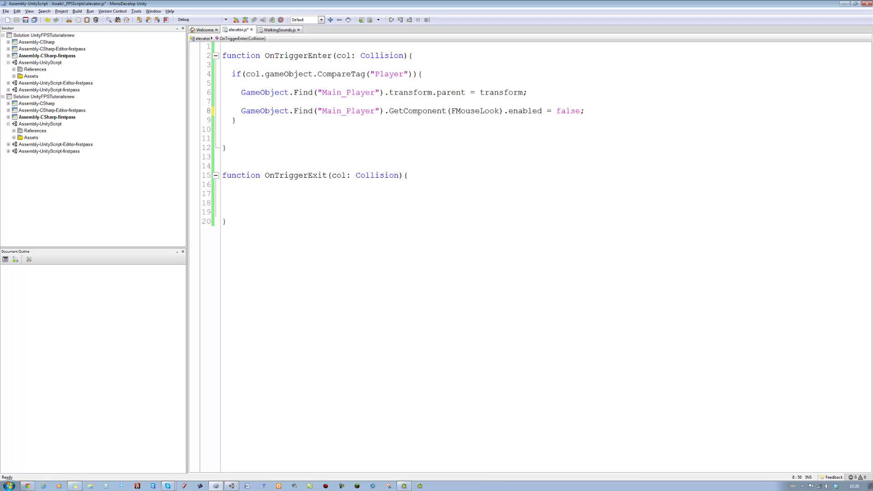
pyautogui.write('ps')
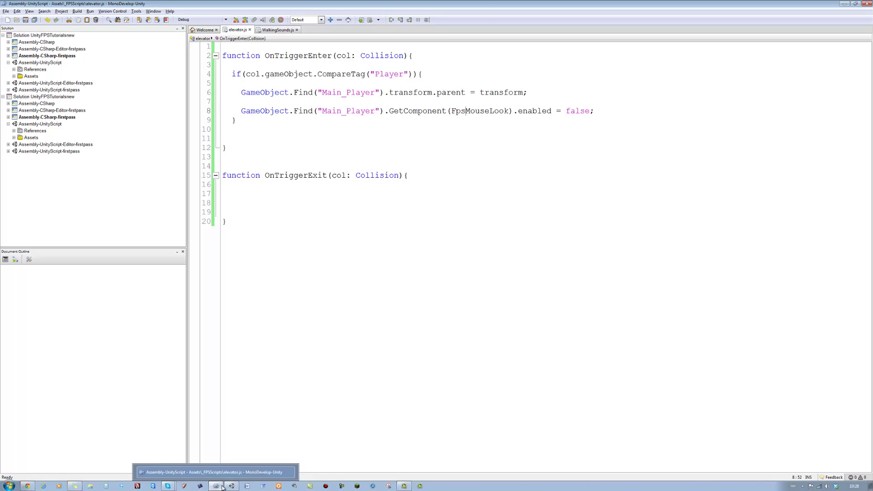
# Return to Unity and widen the Scene and Game views
pyautogui.click(229, 486)
pyautogui.click(228, 486)
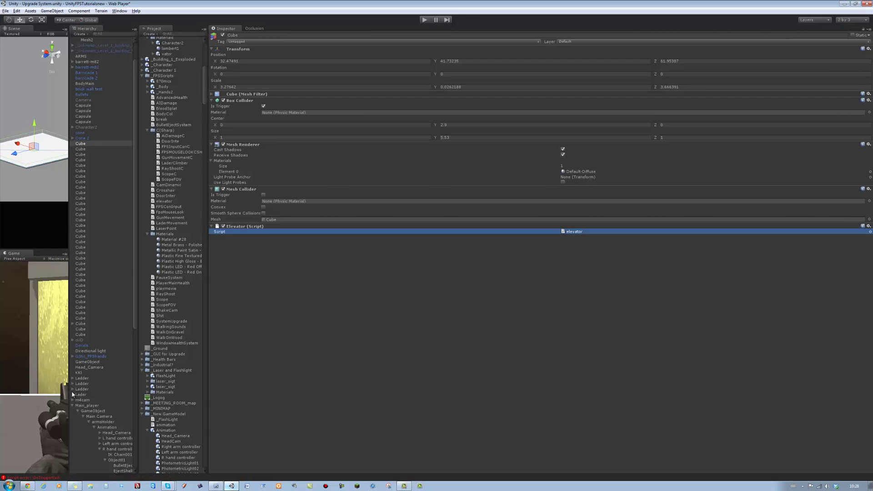
pyautogui.moveTo(72, 389); pyautogui.dragTo(766, 402)
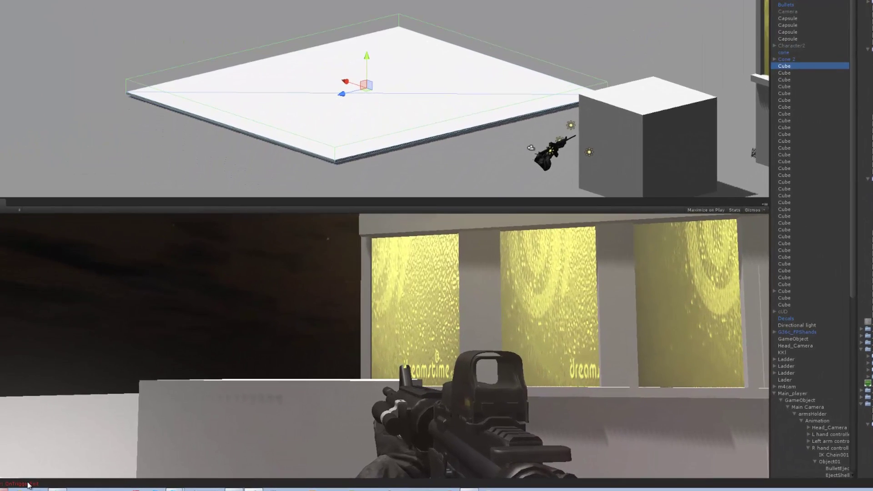
# Check the console errors and change both trigger parameter types from Collision to Collider
pyautogui.click(31, 477)
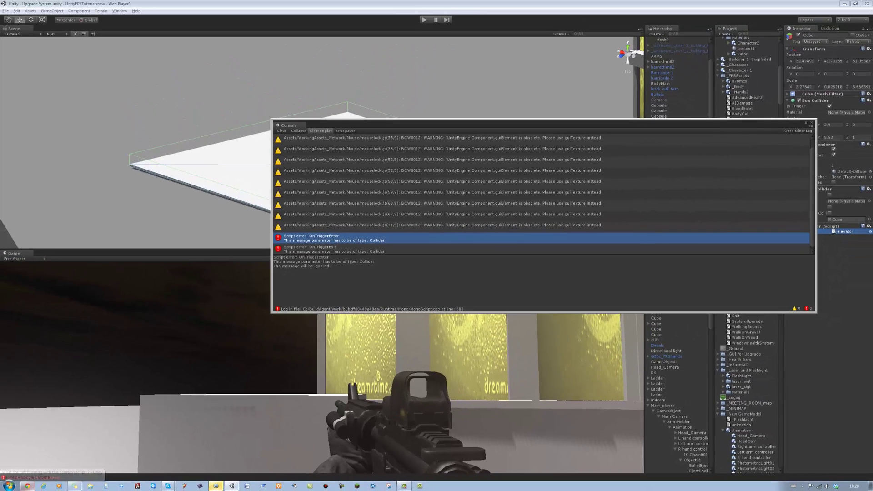
pyautogui.click(216, 486)
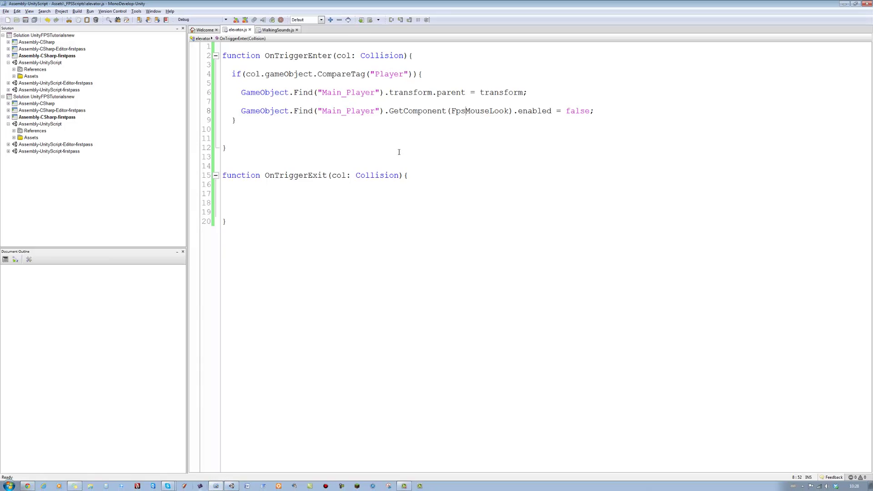
pyautogui.moveTo(401, 176); pyautogui.dragTo(355, 175)
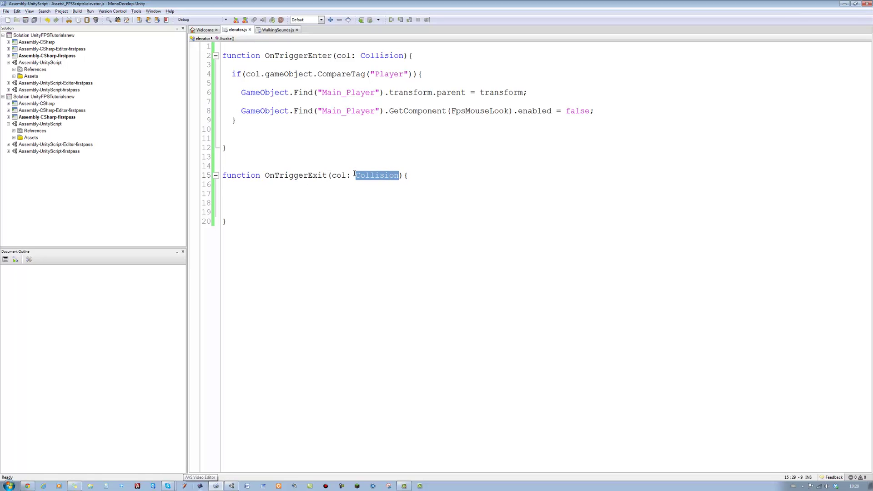
pyautogui.write('Col')
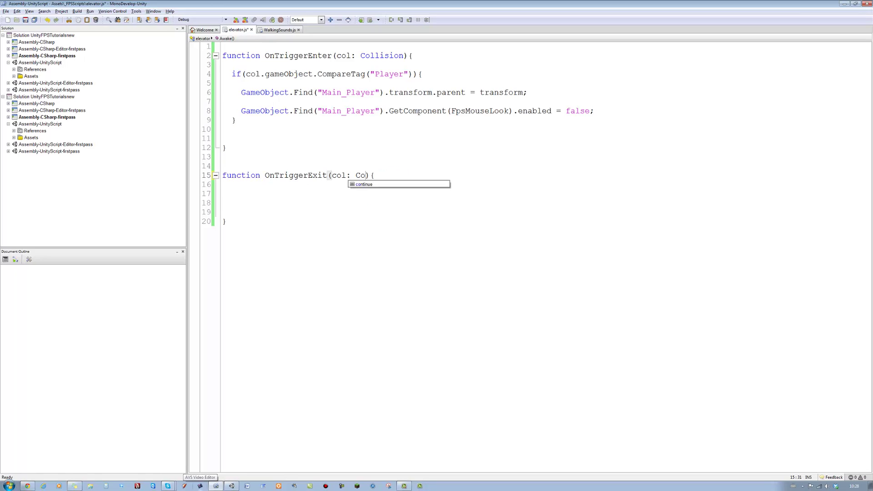
pyautogui.write('lider')
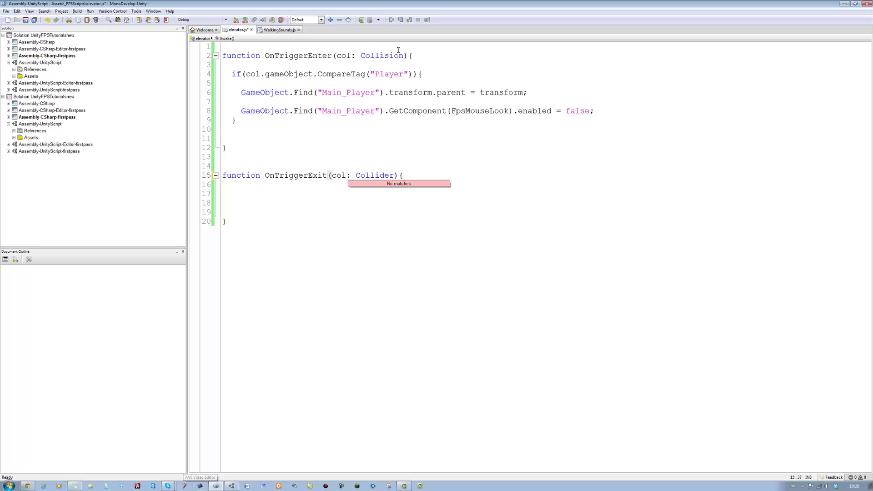
pyautogui.moveTo(406, 55); pyautogui.dragTo(363, 55)
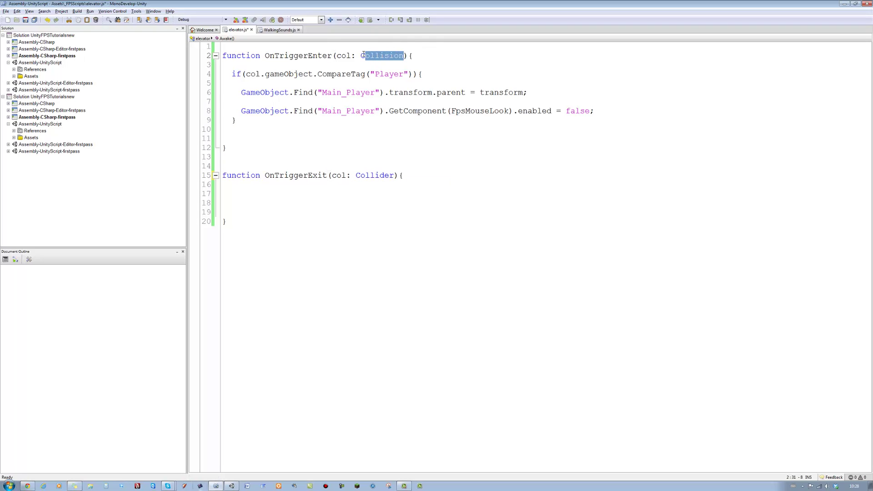
pyautogui.write('Collid')
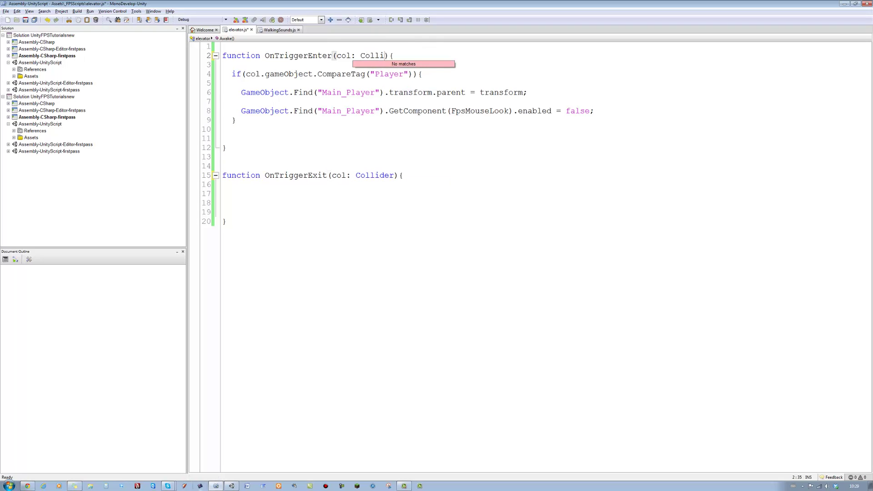
pyautogui.write('er')
# Copy OnTriggerEnter's player-tag if block and place the cursor inside OnTriggerExit
pyautogui.click(396, 193)
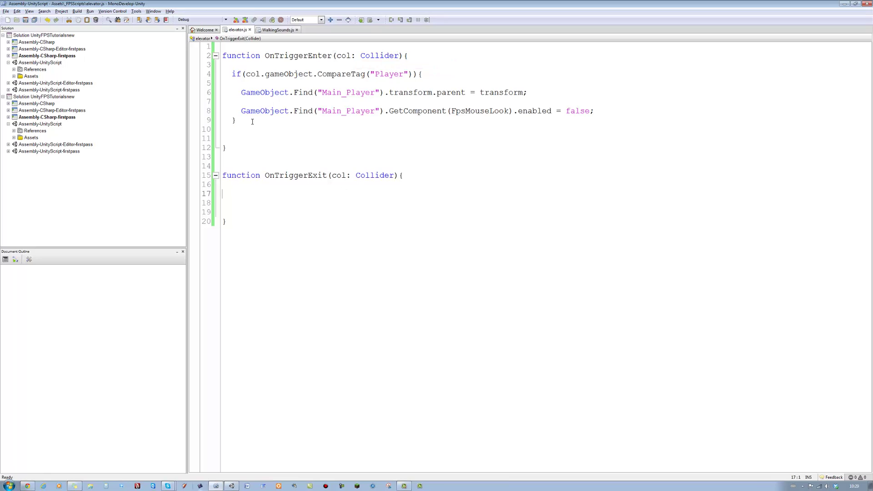
pyautogui.moveTo(244, 121); pyautogui.dragTo(227, 73)
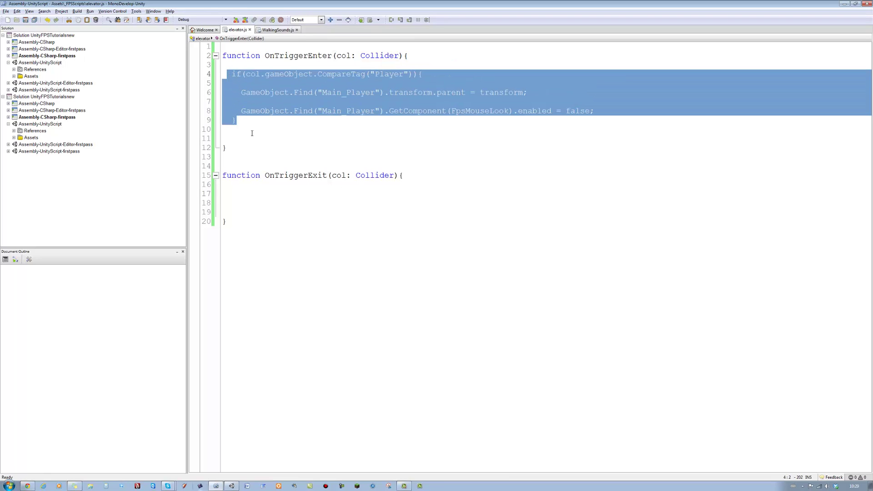
pyautogui.click(239, 187)
# Paste the if block into OnTriggerExit, changing transform to null and false to true
pyautogui.press('Return')
pyautogui.press('Return')
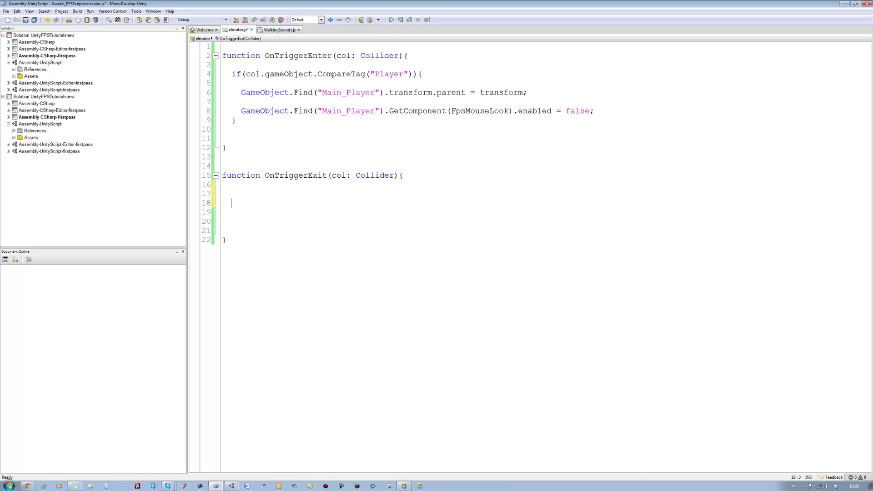
pyautogui.write('if(col.gameObject.CompareTag("Player")){      GameObject.Find("Main_Player").transform.parent = transform;      GameObject.Find("Main_Player").GetComponent(FpsMouseLook).enabled = false;   }')
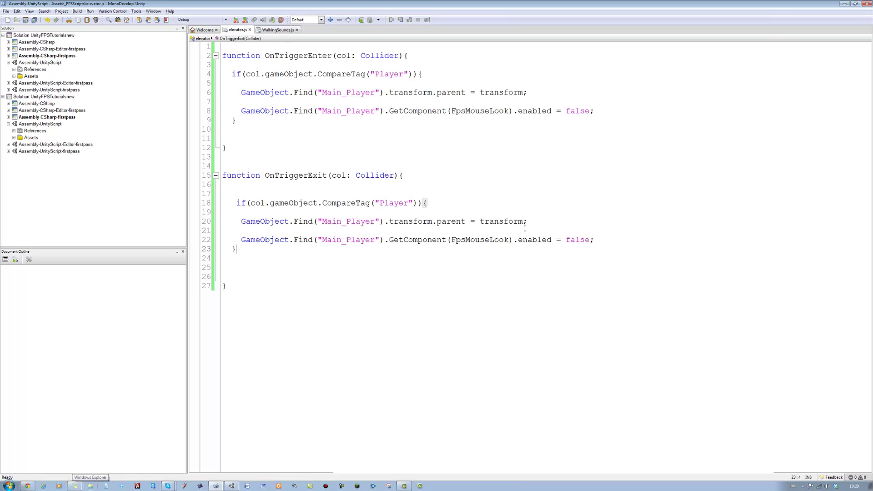
pyautogui.moveTo(524, 221); pyautogui.dragTo(481, 221)
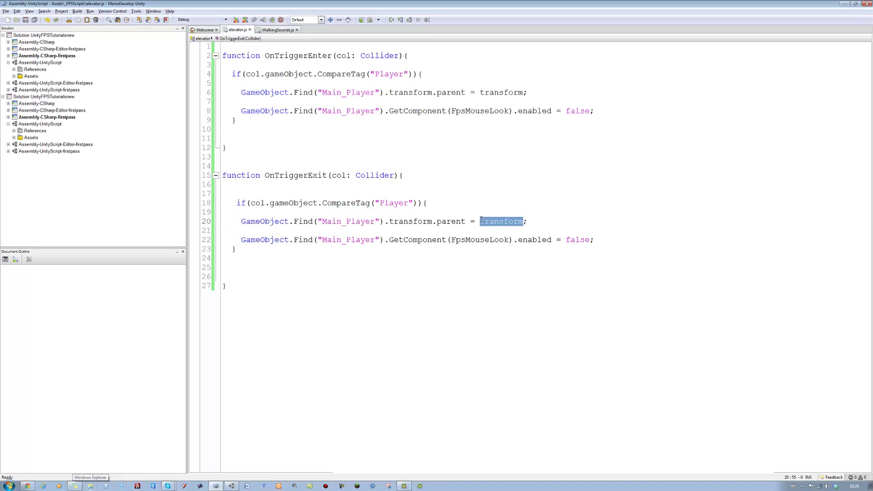
pyautogui.write('null')
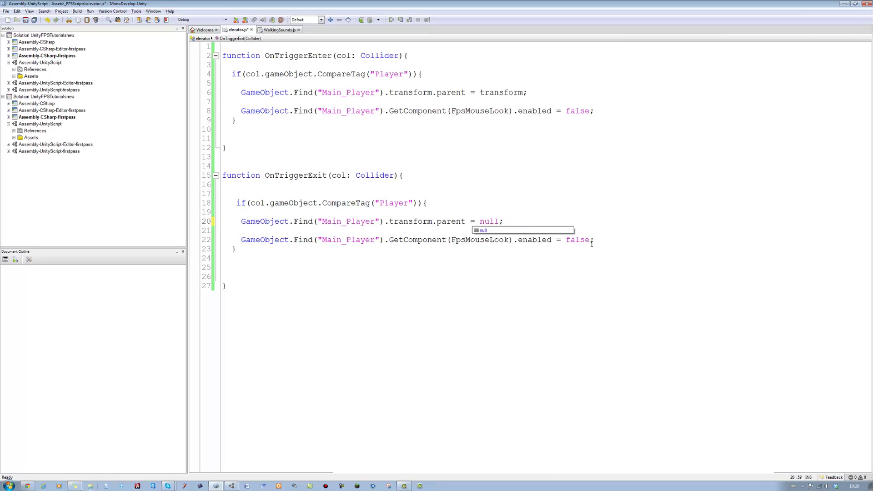
pyautogui.moveTo(592, 243); pyautogui.dragTo(567, 240)
pyautogui.write('tr')
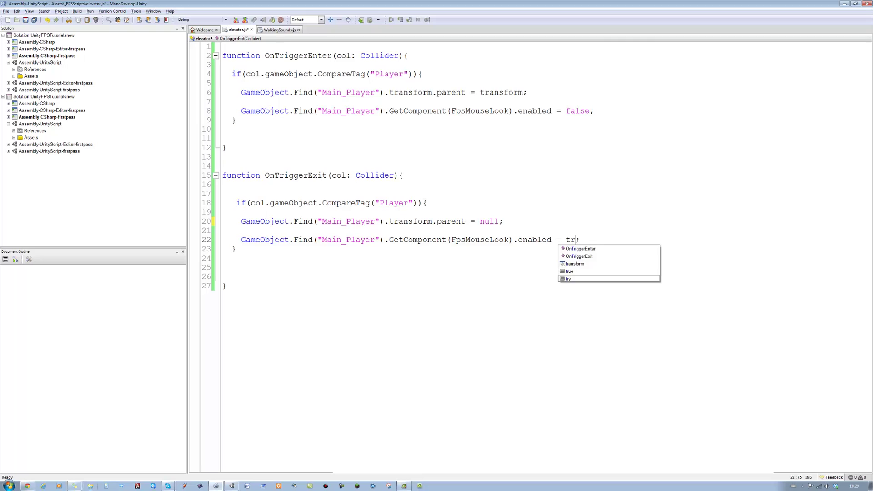
pyautogui.write('ue')
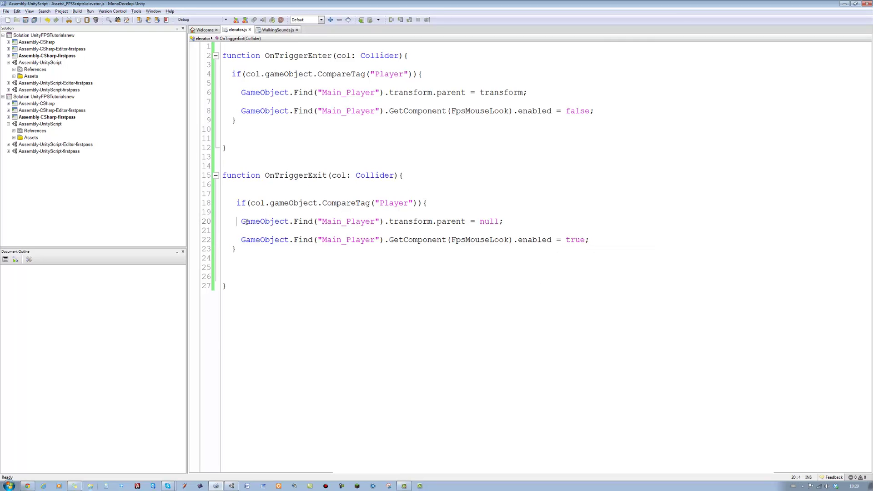
pyautogui.moveTo(236, 222); pyautogui.dragTo(485, 221)
pyautogui.press('End')
# Clear the logged warnings and errors in Unity's Console and close it
pyautogui.click(231, 485)
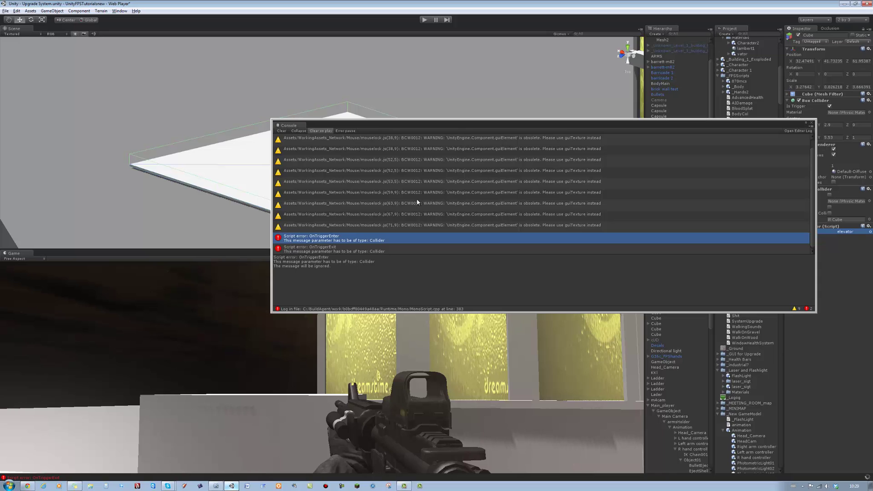
pyautogui.click(280, 130)
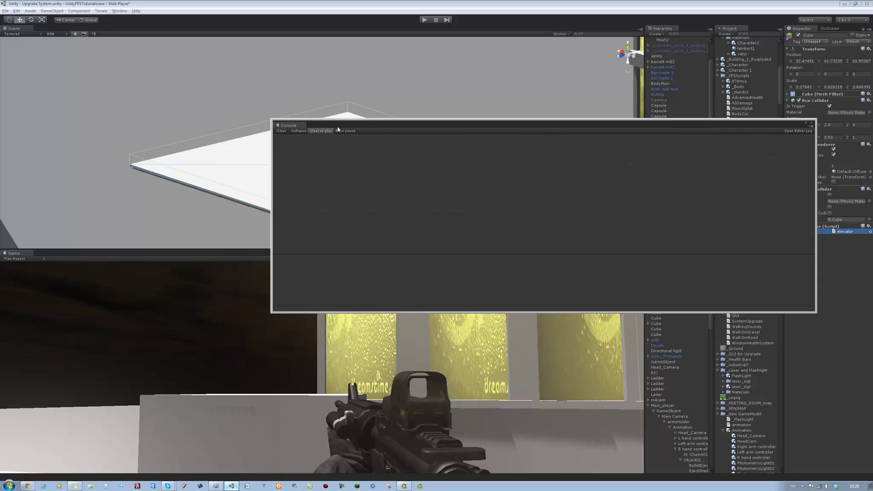
pyautogui.click(811, 125)
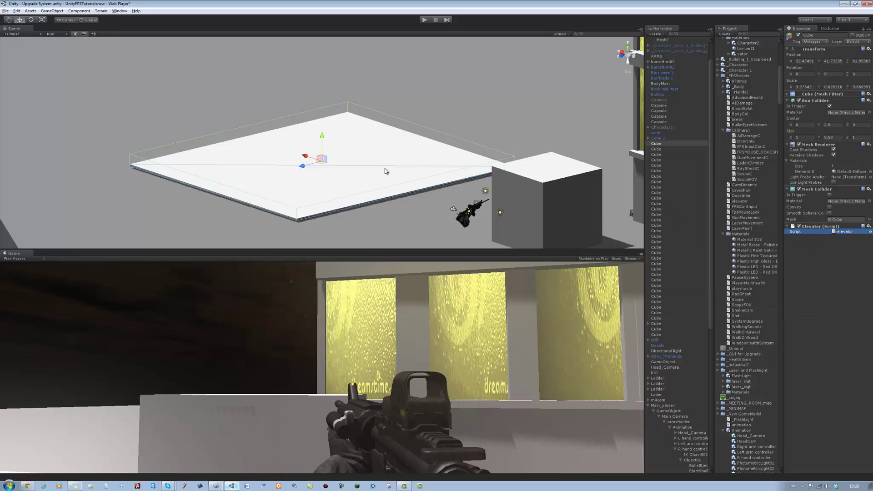
# Create a new animation clip named 'elevator' in the Animation window
pyautogui.click(101, 11)
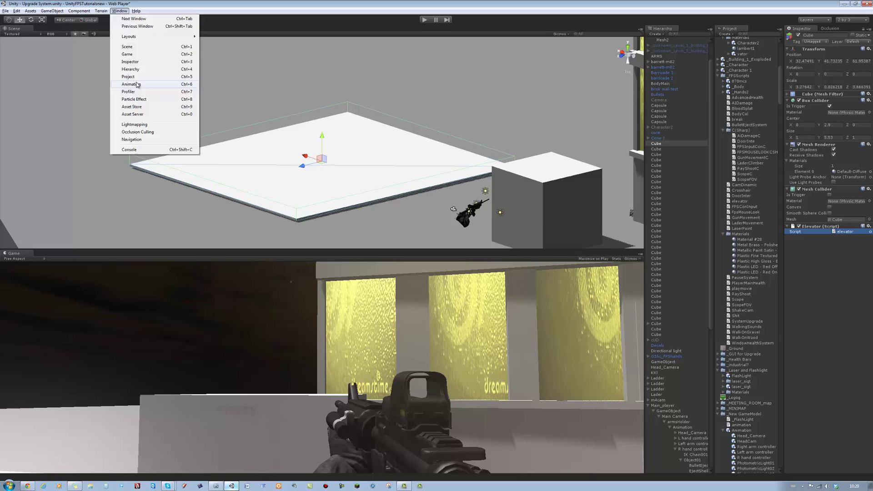
pyautogui.click(137, 84)
pyautogui.click(427, 122)
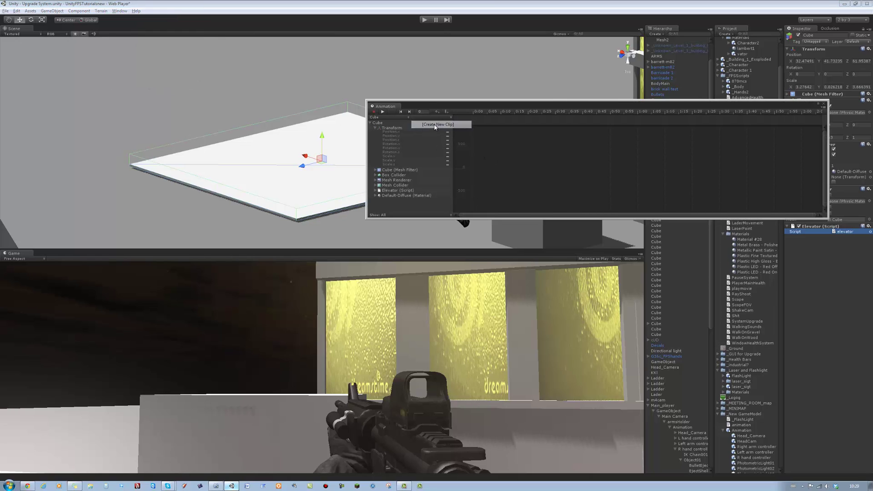
pyautogui.click(437, 124)
pyautogui.write('ele')
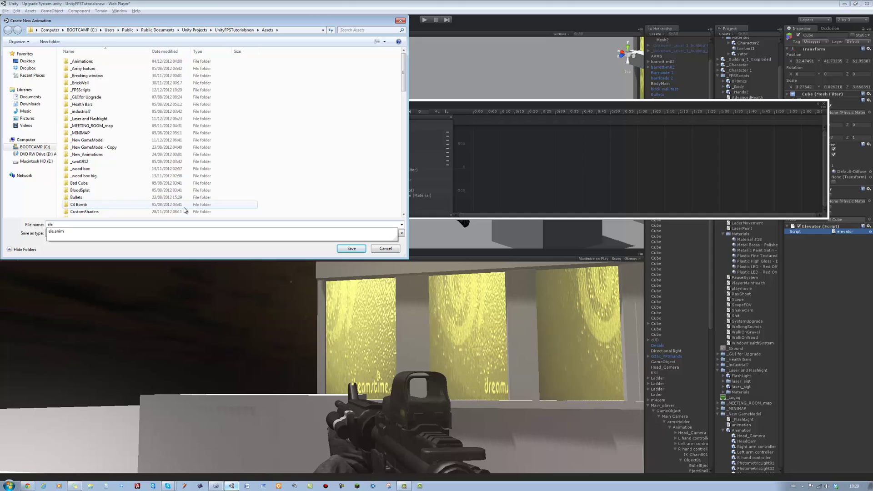
pyautogui.write('vator')
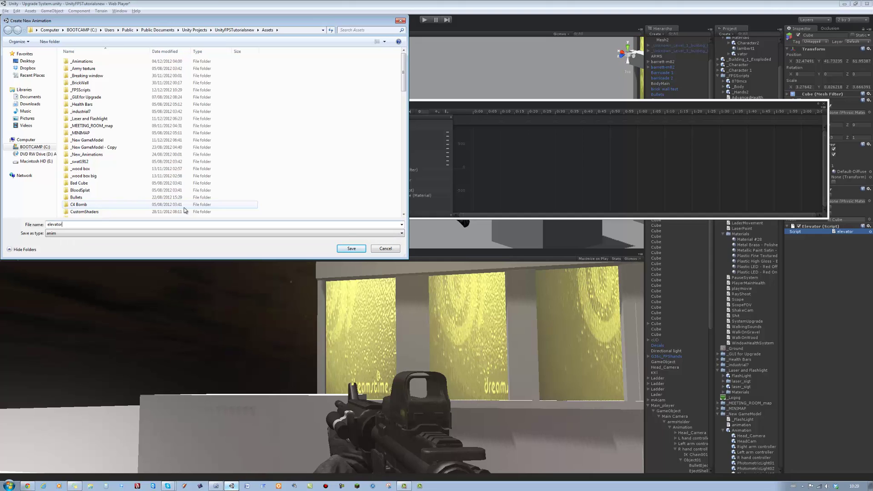
pyautogui.press('Return')
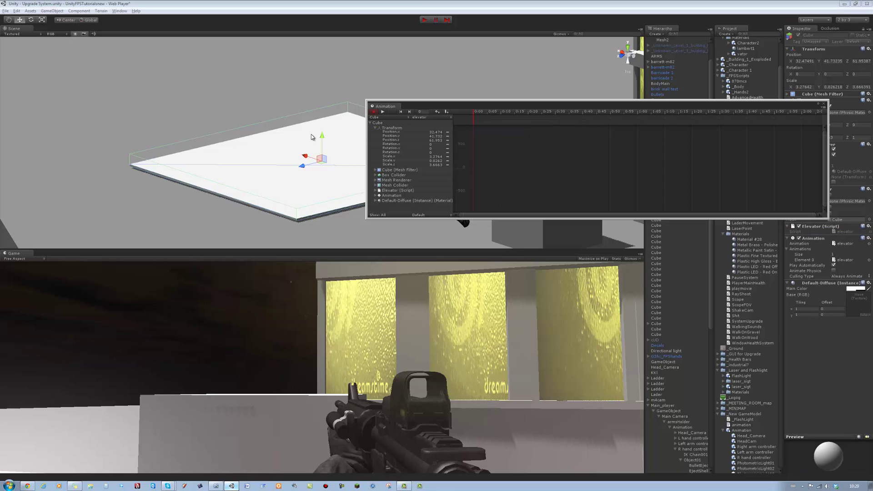
# Keyframe the cube's start position, raise it for the end keyframe, and preview
pyautogui.moveTo(320, 134); pyautogui.dragTo(322, 134)
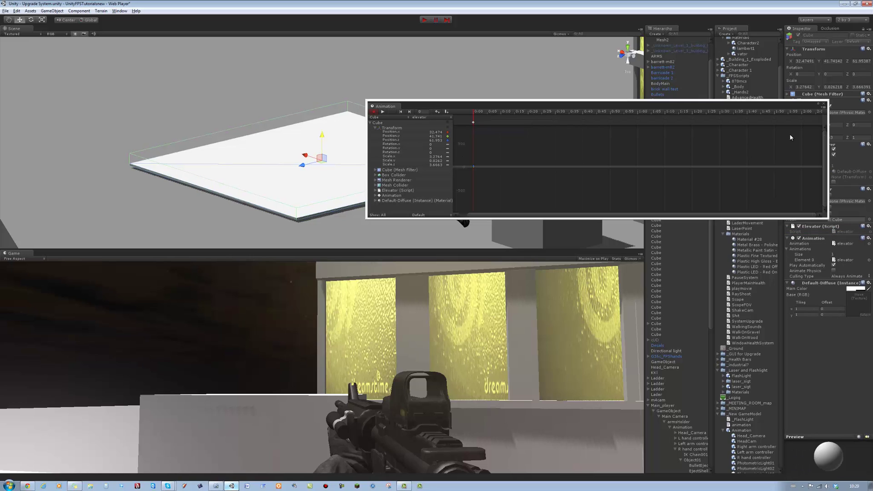
pyautogui.scroll(2, 790, 133)
pyautogui.rightClick(779, 123)
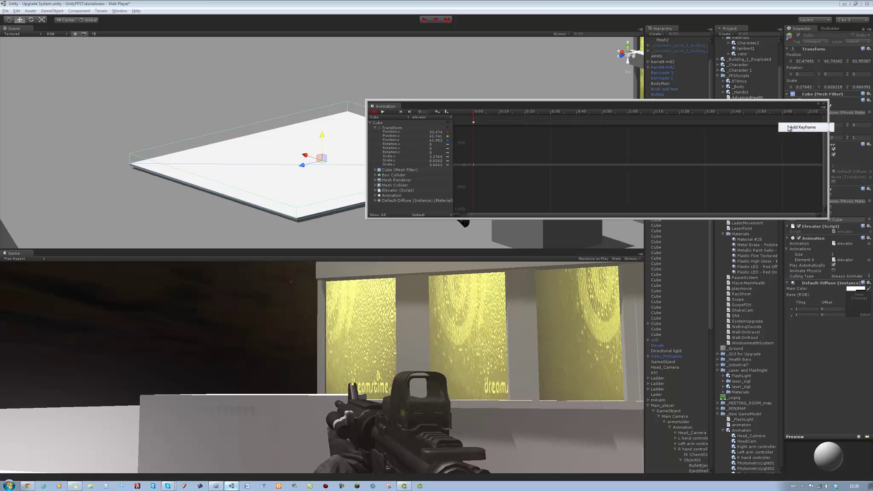
pyautogui.click(801, 127)
pyautogui.scroll(-2, 304, 82)
pyautogui.scroll(-2, 320, 101)
pyautogui.scroll(-2, 316, 113)
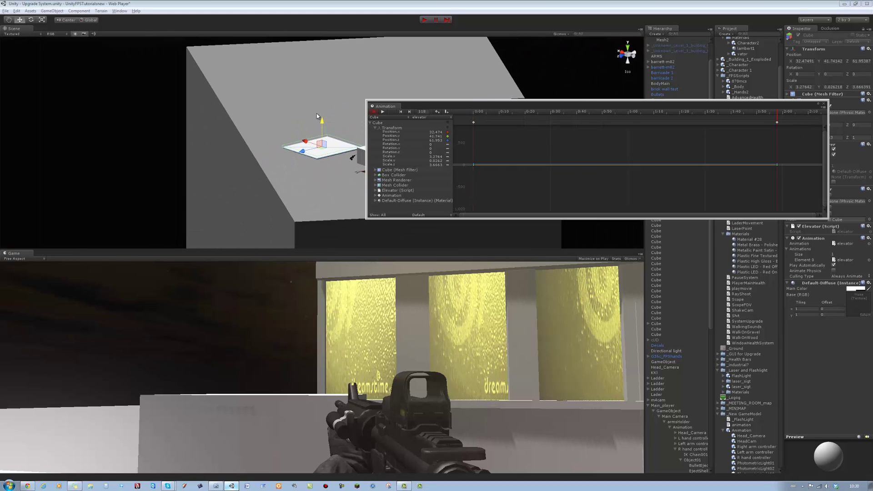
pyautogui.moveTo(322, 118); pyautogui.dragTo(325, 60)
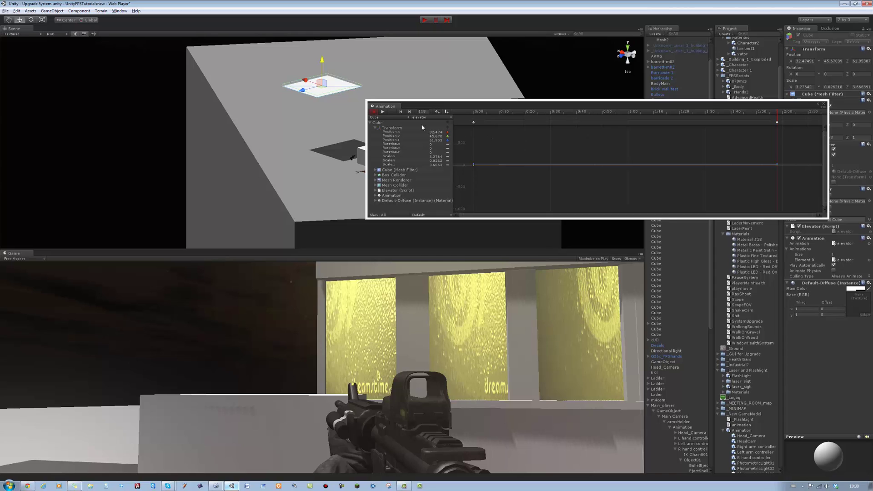
pyautogui.click(385, 111)
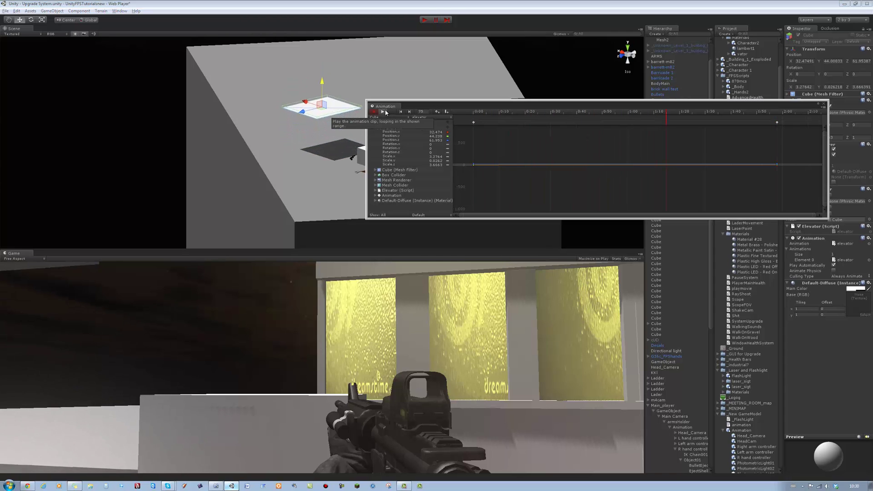
pyautogui.click(824, 104)
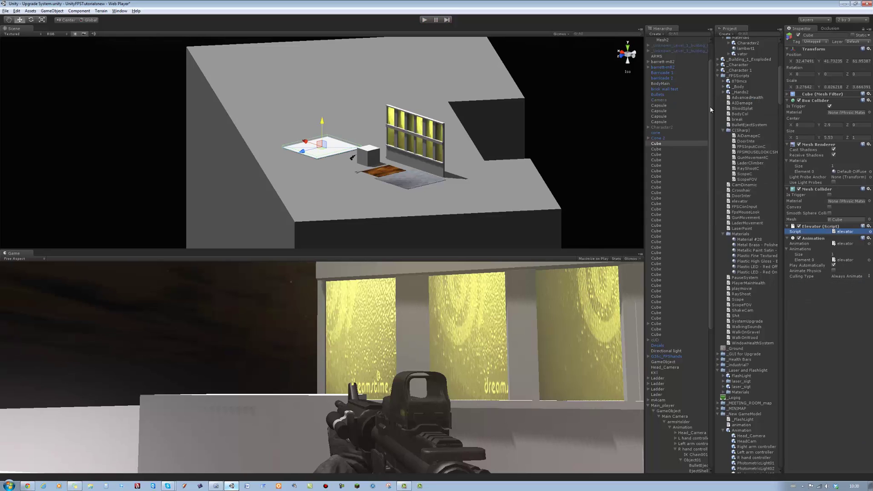
# Turn off Play Automatically, then move below the parenting line in OnTriggerEnter
pyautogui.click(833, 265)
pyautogui.click(216, 486)
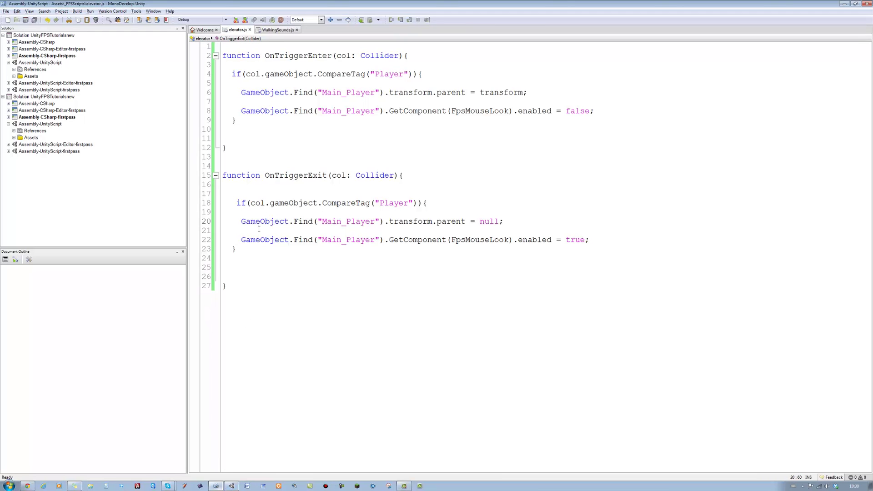
pyautogui.write('G')
pyautogui.press('BackSpace')
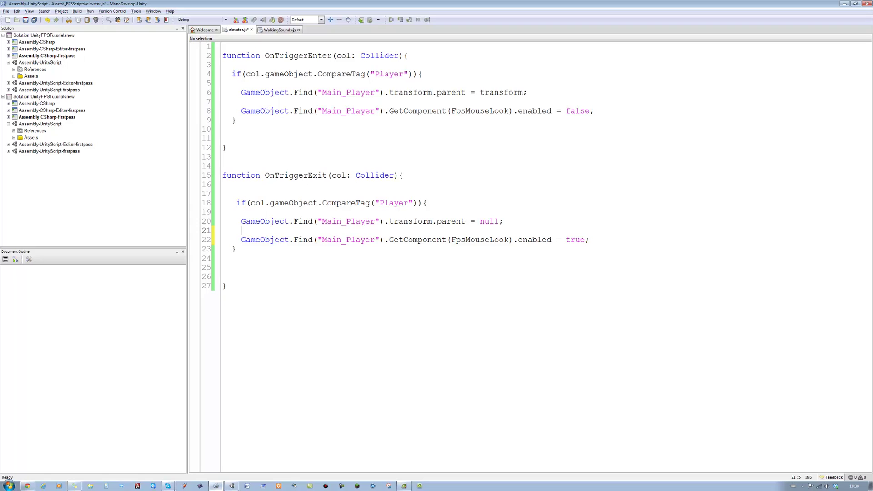
pyautogui.click(286, 100)
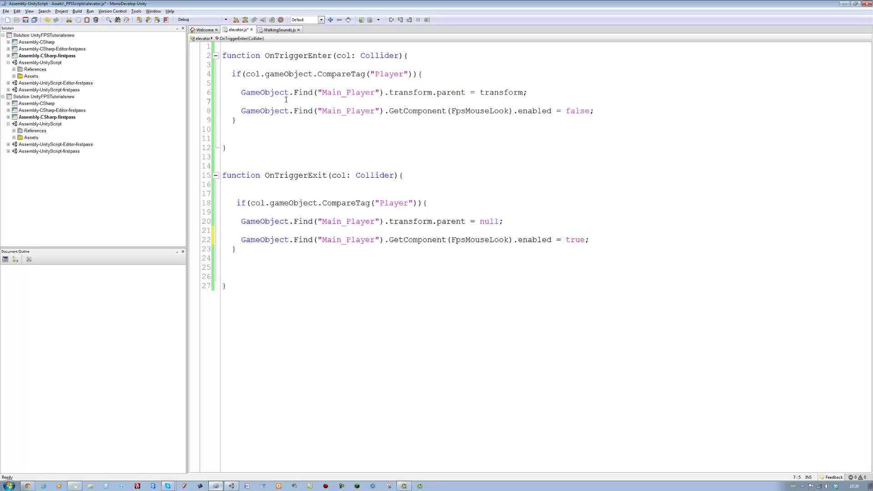
pyautogui.write('anim')
# Add animation.Play("elevator") to OnTriggerEnter and save the script
pyautogui.press('Return')
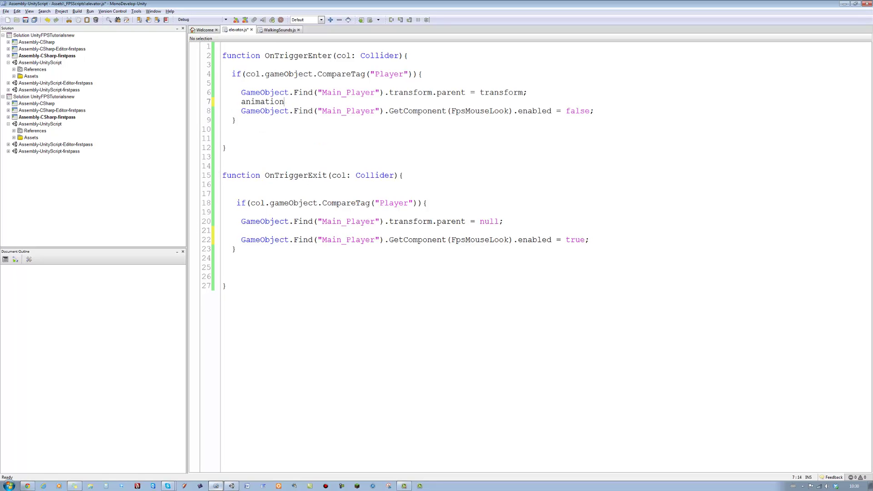
pyautogui.write('.p')
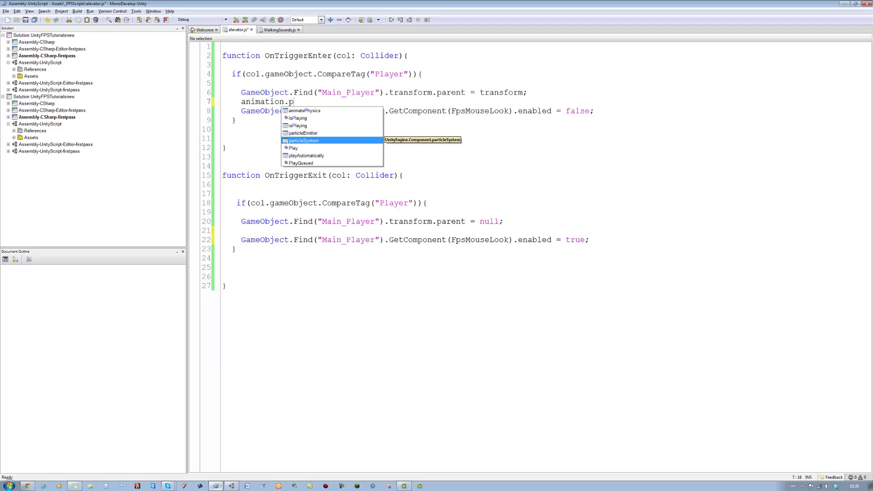
pyautogui.press('Return')
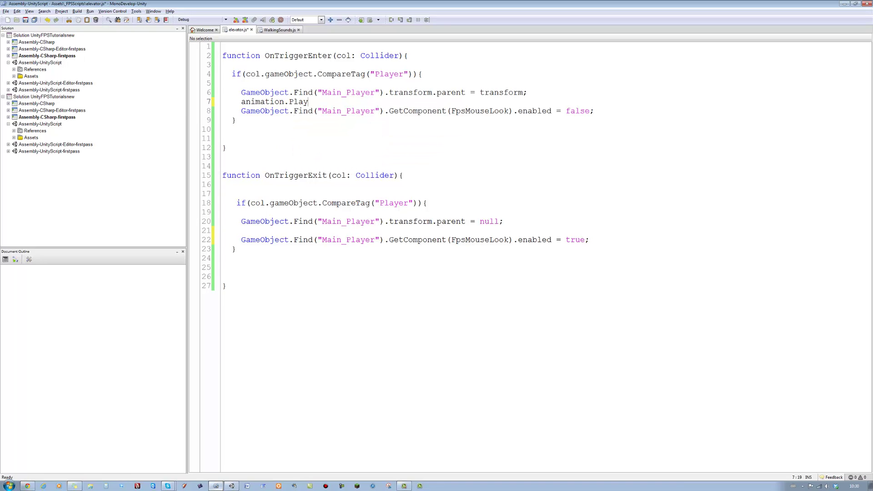
pyautogui.write('();')
pyautogui.press('Left')
pyautogui.press('Left')
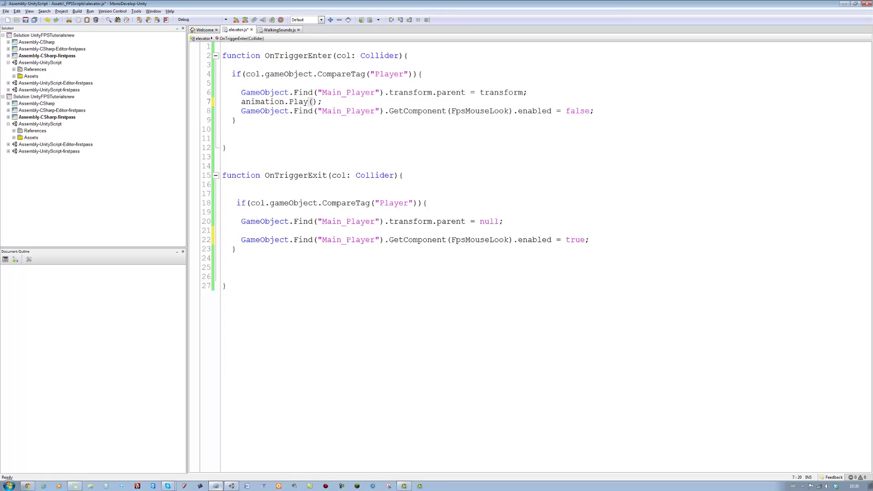
pyautogui.write('""')
pyautogui.press('Left')
pyautogui.write('eleva')
pyautogui.write('tor')
pyautogui.hotkey('ctrl', 's')
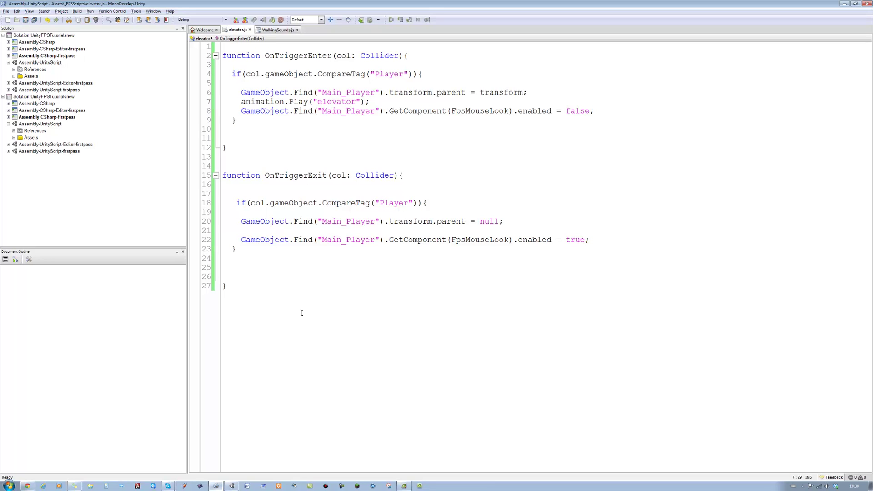
# Play-test the elevator scene in Unity, then stop the game
pyautogui.click(232, 486)
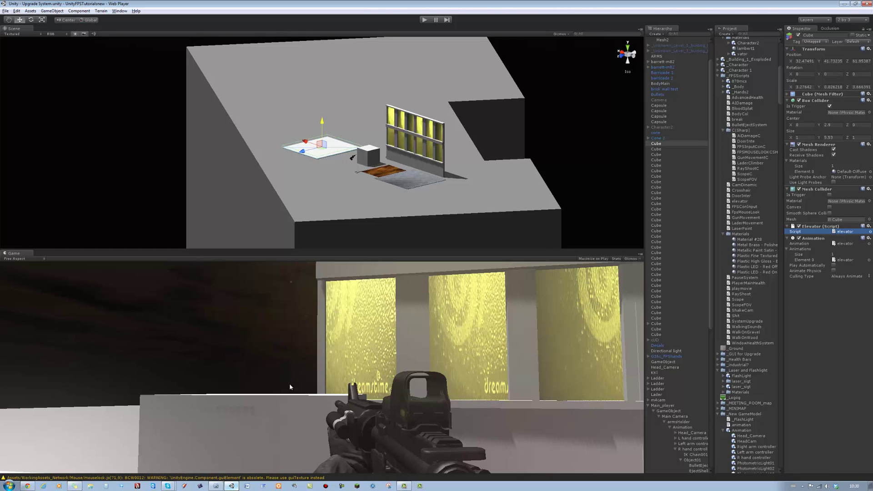
pyautogui.click(429, 20)
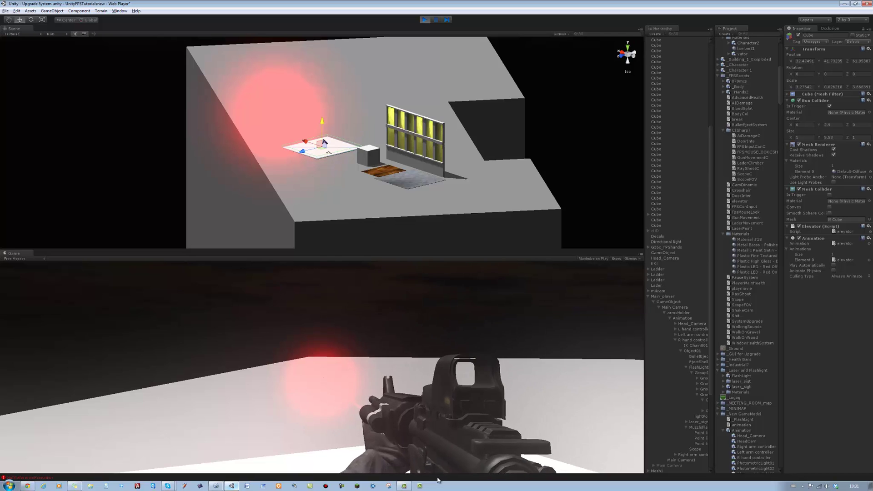
pyautogui.press('Escape')
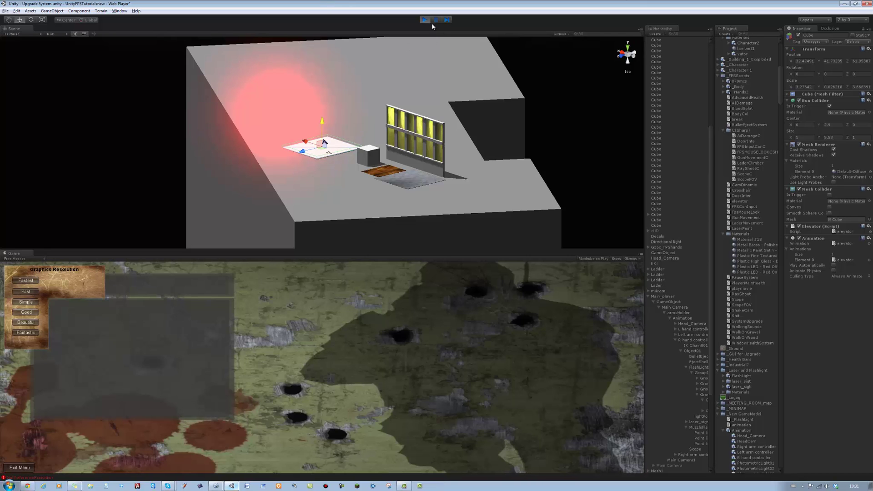
pyautogui.click(426, 20)
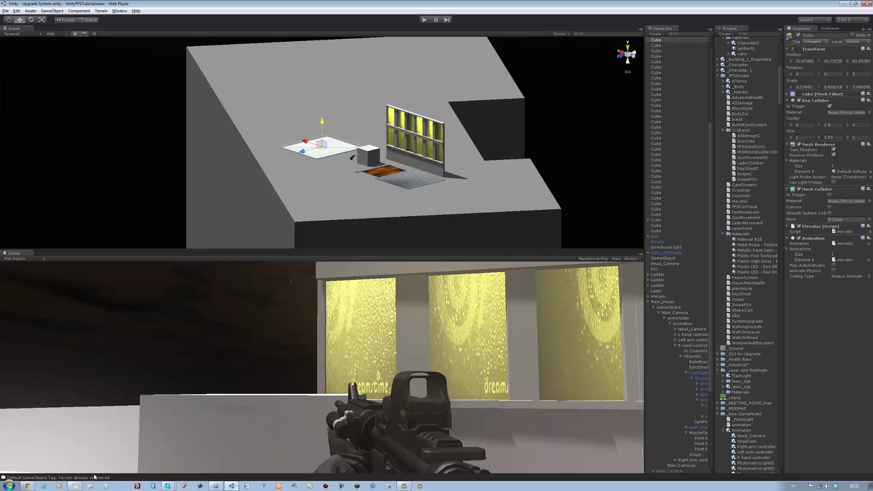
# Inspect the Console's NullReferenceException from elevator.js line 6
pyautogui.click(94, 477)
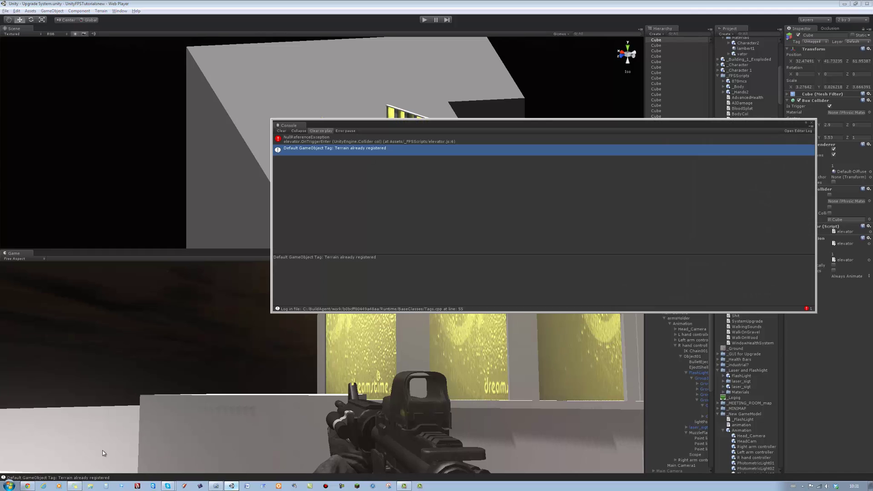
pyautogui.click(307, 143)
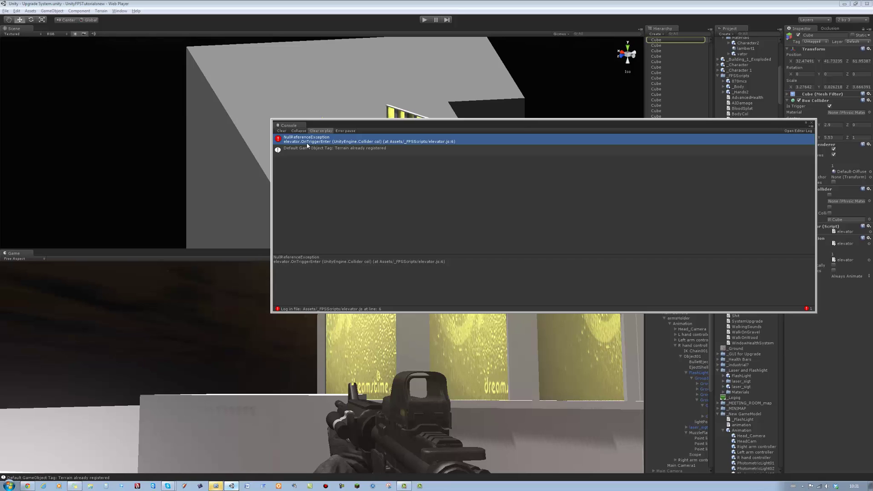
pyautogui.click(215, 485)
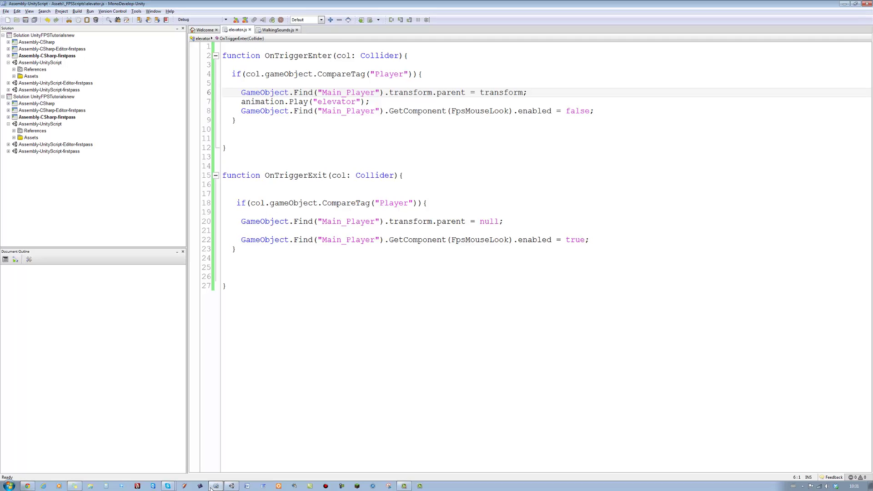
# Move and close the Console window, then return to the elevator script
pyautogui.click(231, 485)
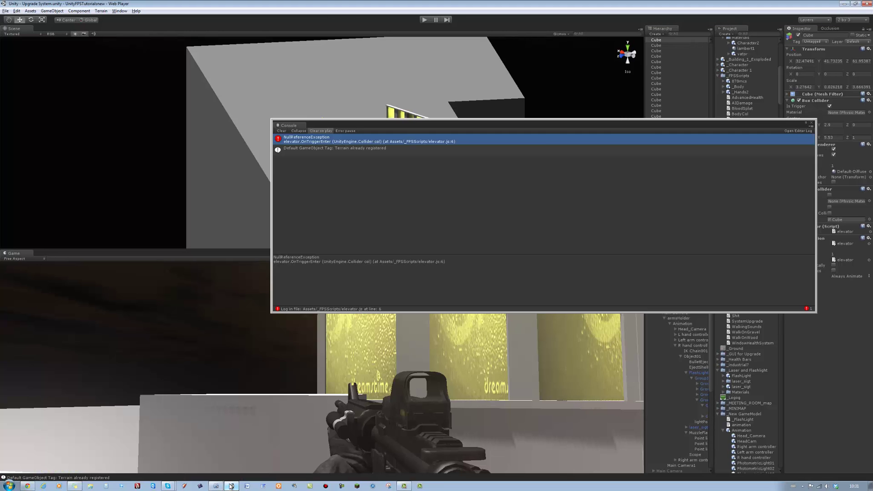
pyautogui.moveTo(704, 128); pyautogui.dragTo(509, 78)
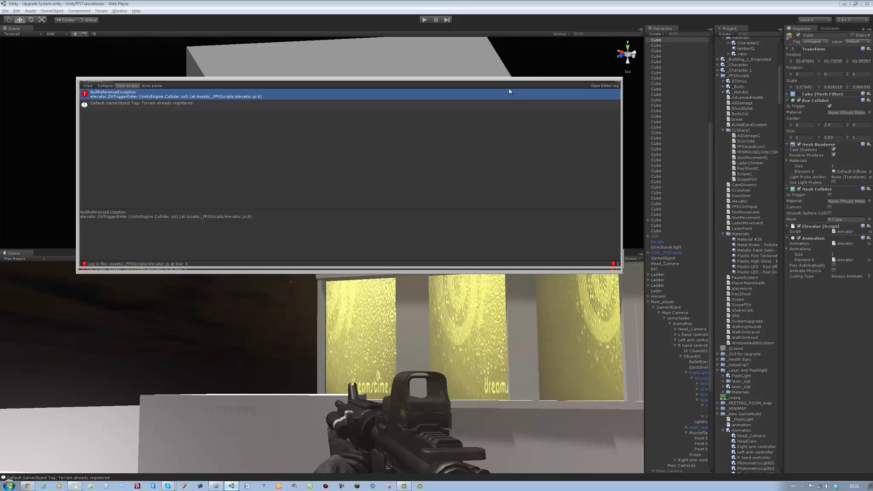
pyautogui.moveTo(509, 77); pyautogui.dragTo(534, 49)
pyautogui.click(636, 54)
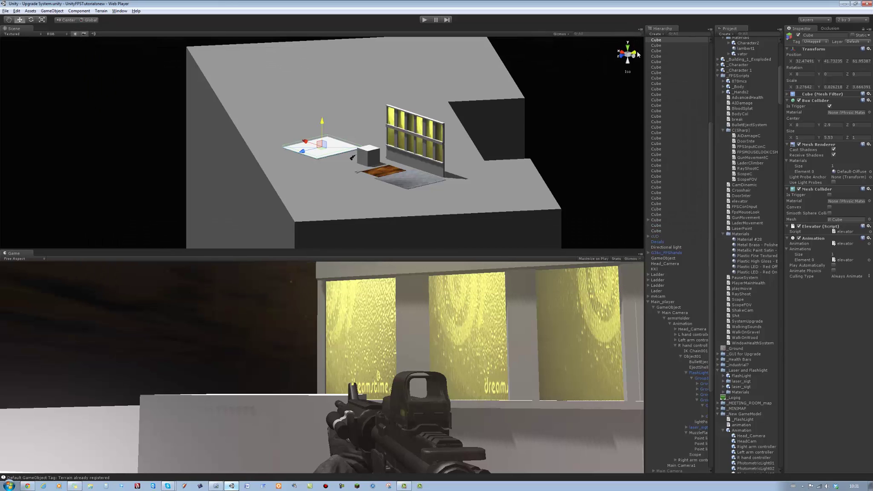
pyautogui.click(219, 486)
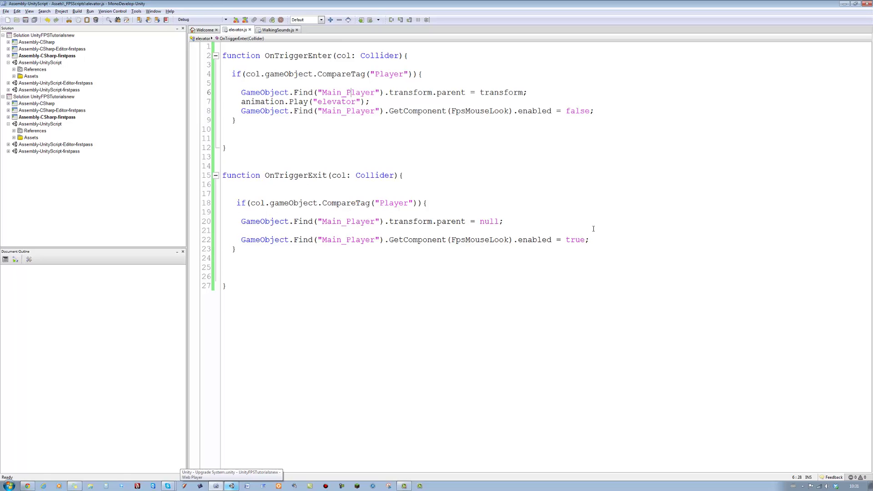
# Change Main_Player to Main_player on lines 6, 8, 20 and 22
pyautogui.click(404, 486)
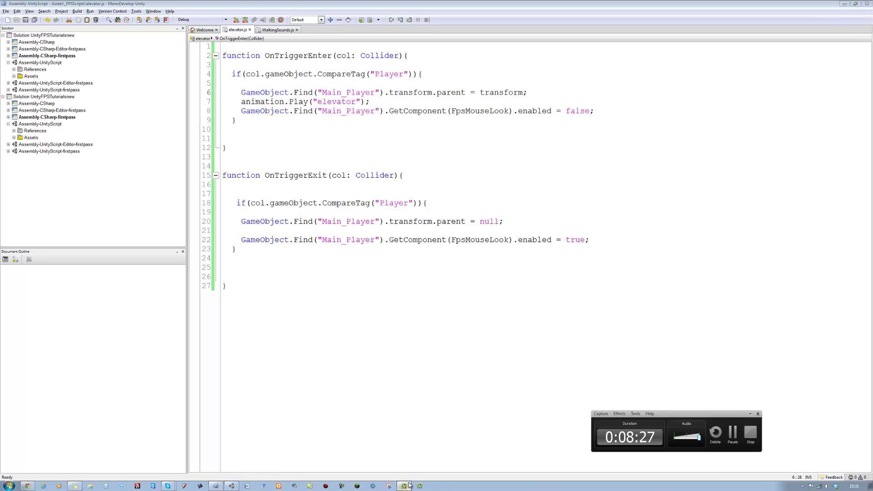
pyautogui.click(409, 486)
pyautogui.press('BackSpace')
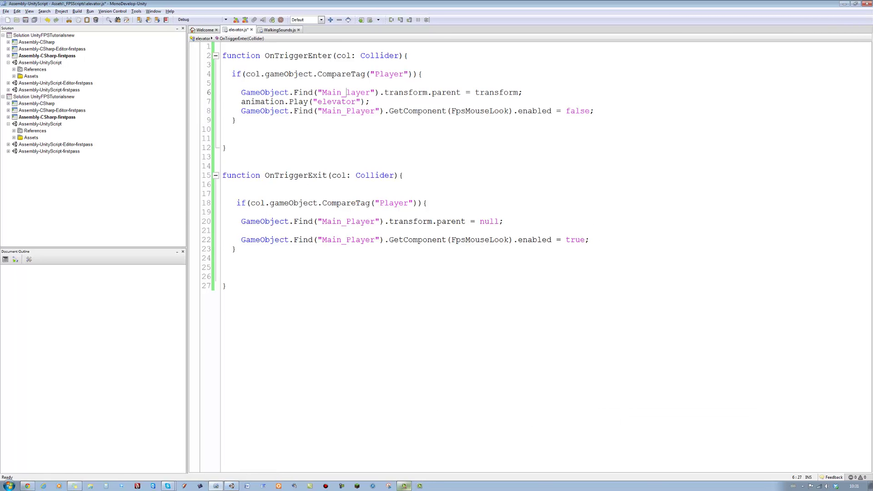
pyautogui.write('p')
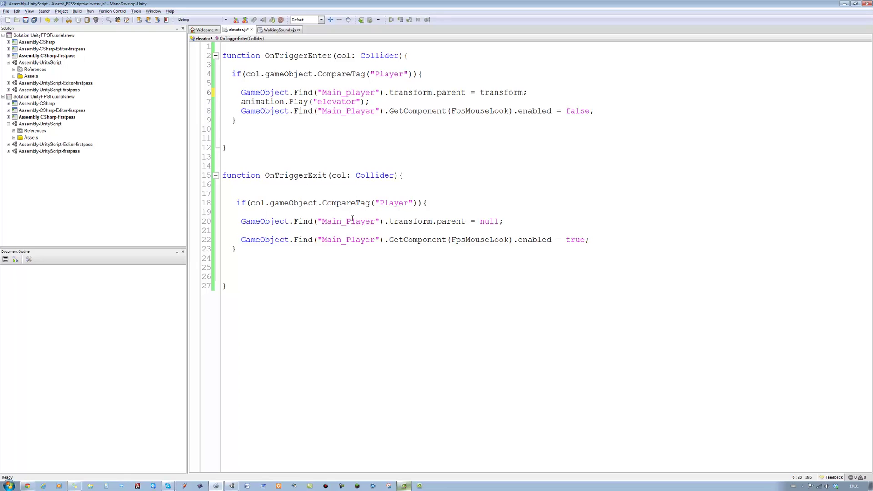
pyautogui.click(352, 220)
pyautogui.press('BackSpace')
pyautogui.write('p')
pyautogui.press('BackSpace')
pyautogui.write('p')
pyautogui.click(354, 111)
pyautogui.press('BackSpace')
pyautogui.write('p')
# Start Play mode in Unity and take control of the player in the Game view
pyautogui.click(233, 485)
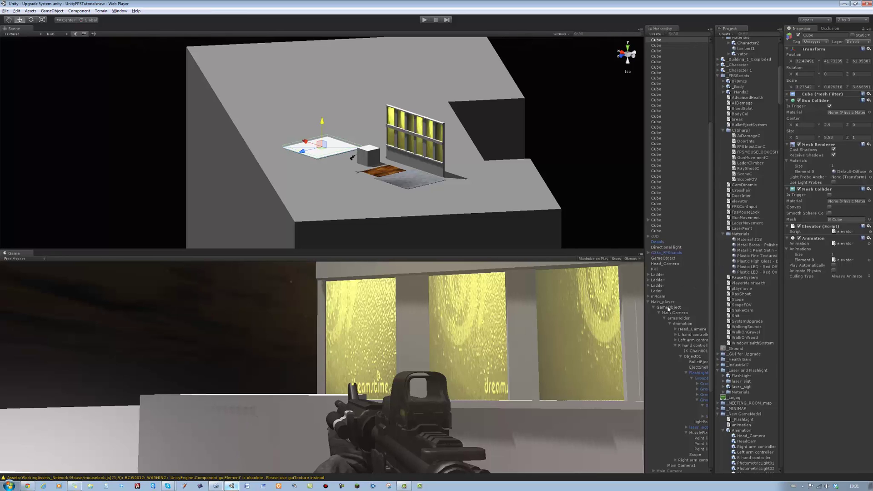
pyautogui.click(424, 19)
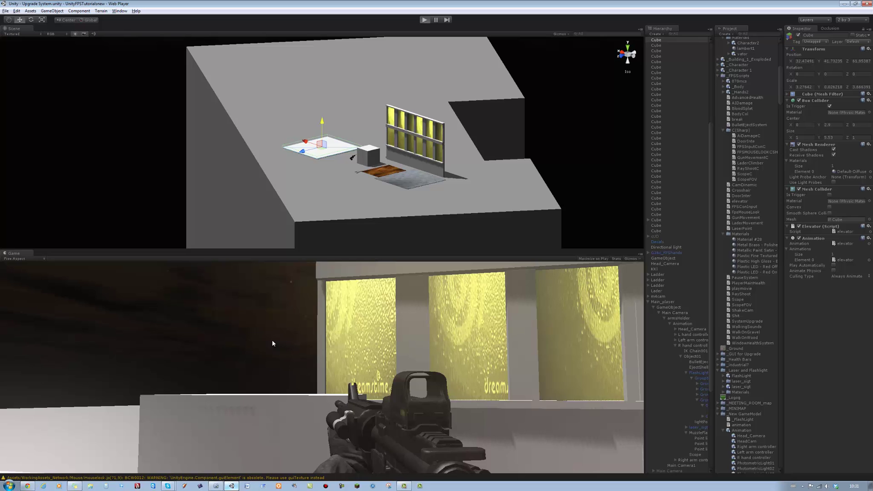
pyautogui.click(272, 342)
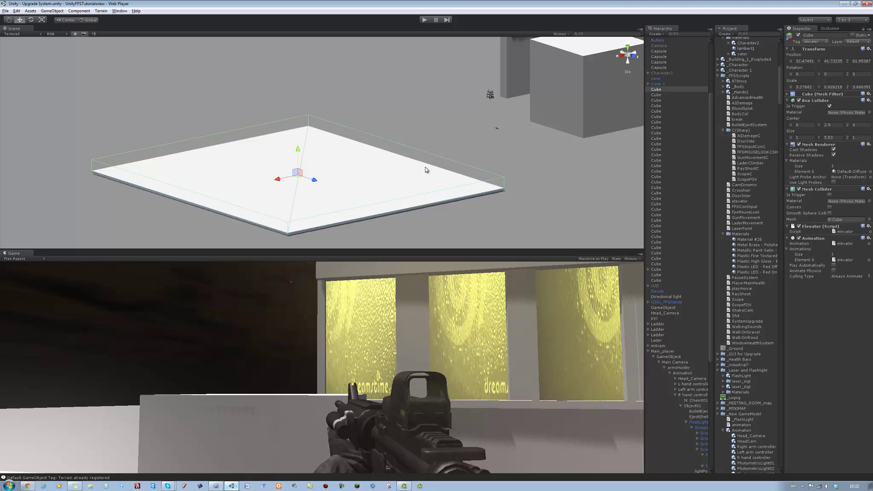
pyautogui.moveTo(445, 193)
pyautogui.keyDown('alt'); pyautogui.mouseDown()
pyautogui.moveTo(351, 197)
pyautogui.moveTo(379, 182)
pyautogui.mouseUp(); pyautogui.keyUp('alt')
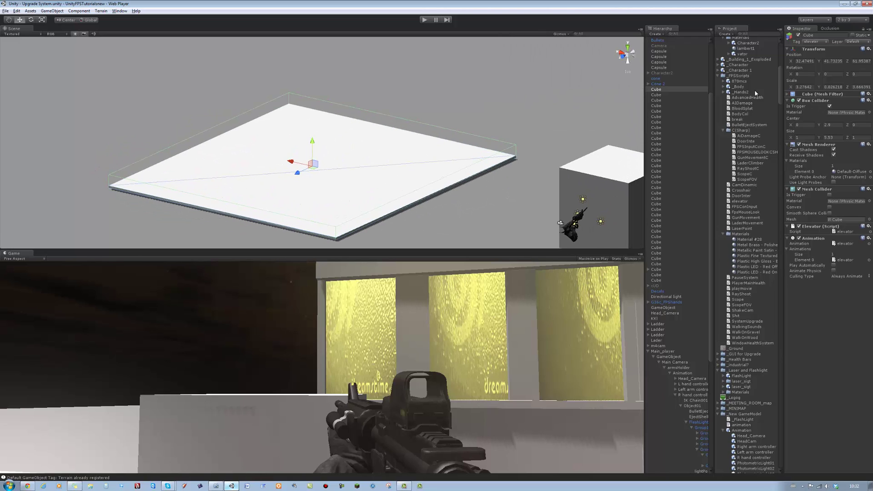
pyautogui.click(823, 42)
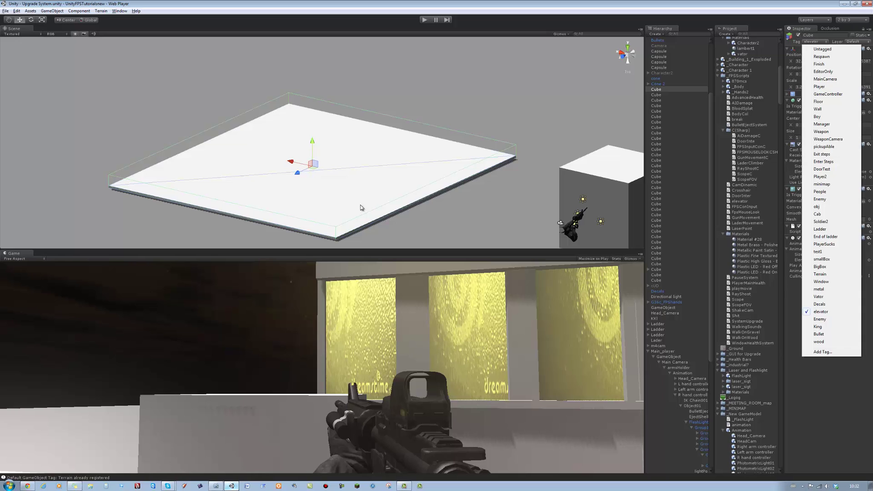
pyautogui.click(456, 243)
pyautogui.scroll(-3, 451, 239)
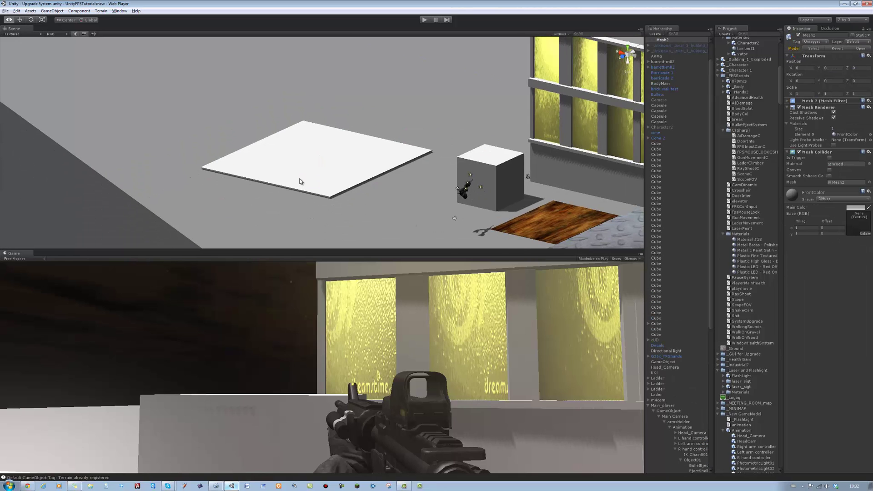
pyautogui.moveTo(446, 233)
pyautogui.keyDown('alt'); pyautogui.mouseDown()
pyautogui.moveTo(278, 225)
pyautogui.moveTo(333, 216)
pyautogui.mouseUp(); pyautogui.keyUp('alt')
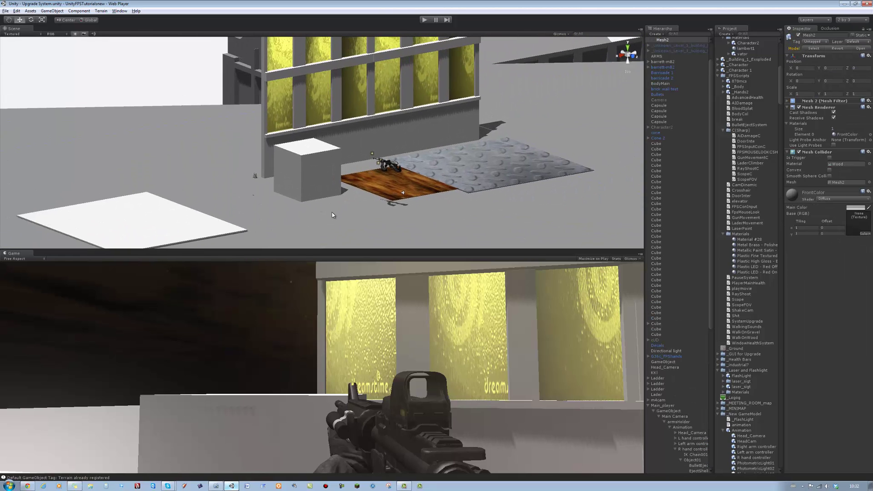